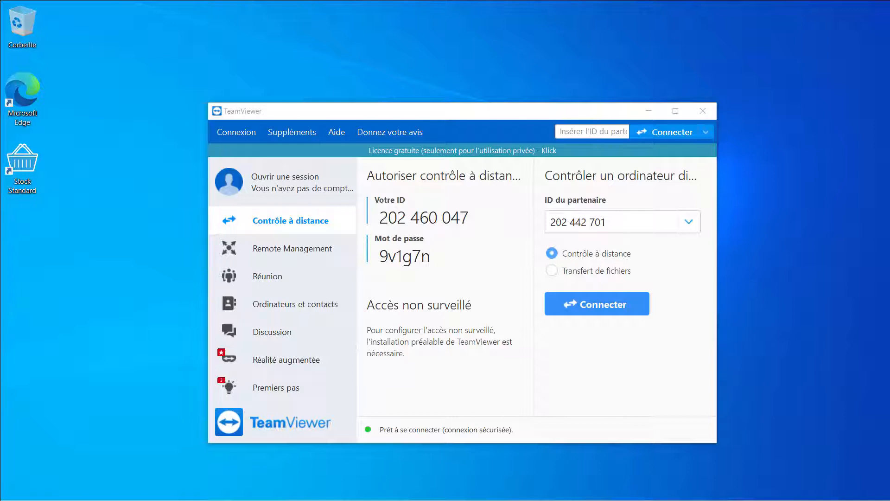
# Connect to the partner computer for remote control with its session password, and sign in to its Windows account with the account password.
pyautogui.click(579, 303)
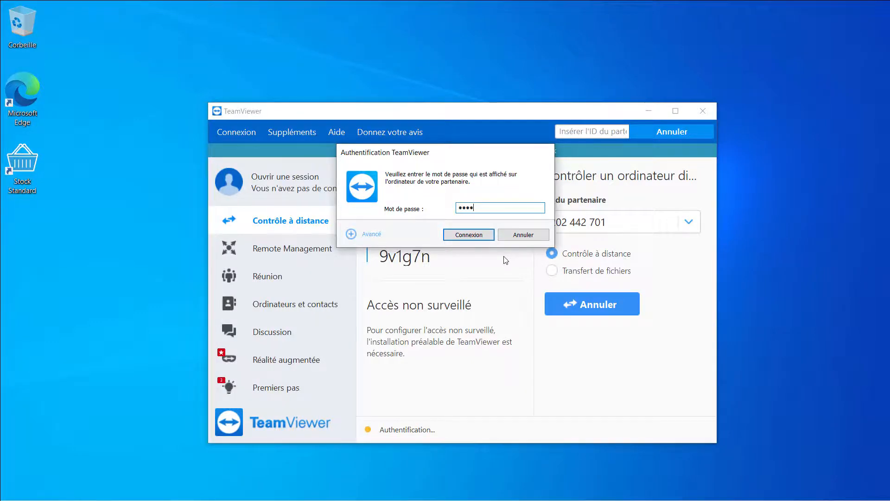
pyautogui.press('Return')
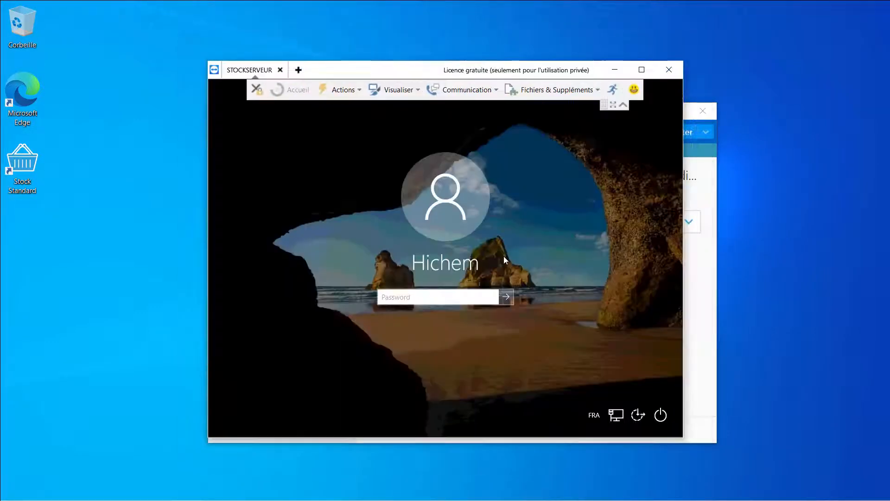
pyautogui.click(436, 296)
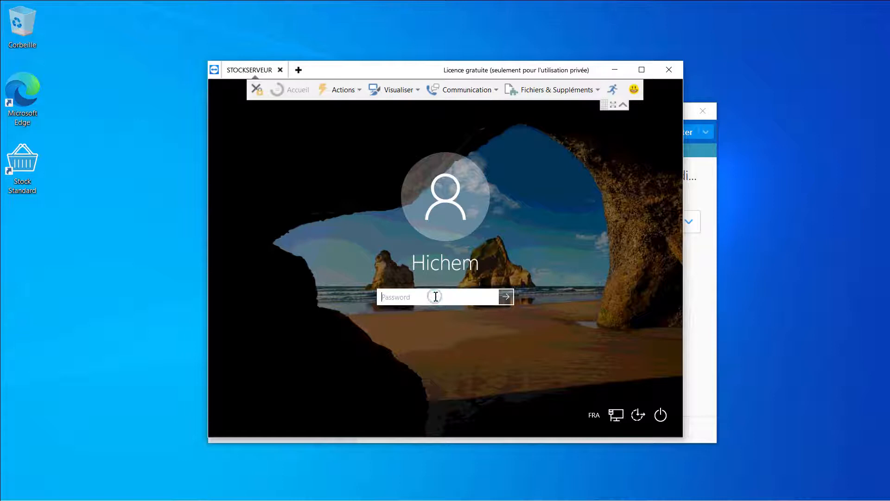
pyautogui.write('••')
pyautogui.press('BackSpace')
pyautogui.press('BackSpace')
pyautogui.write('•')
pyautogui.press('Return')
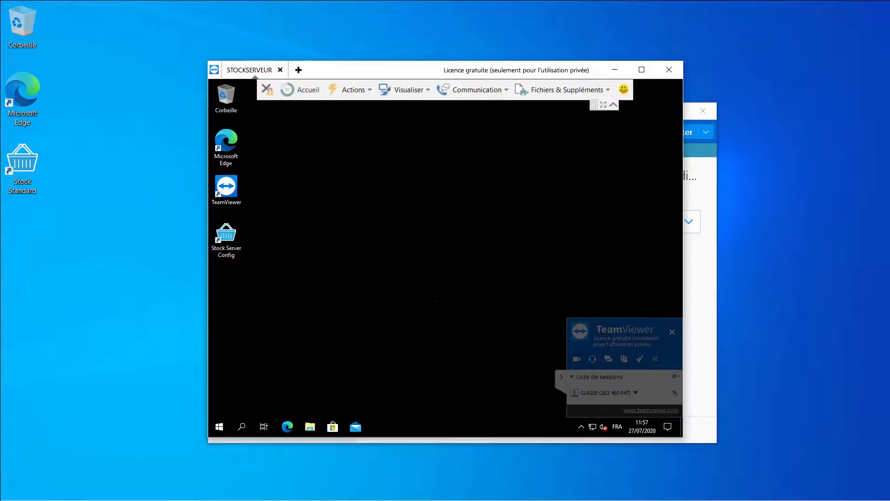
# Open the Dossier section of Stock Server Config on the remote computer, and launch Stock Standard on the local computer.
pyautogui.doubleClick(226, 251)
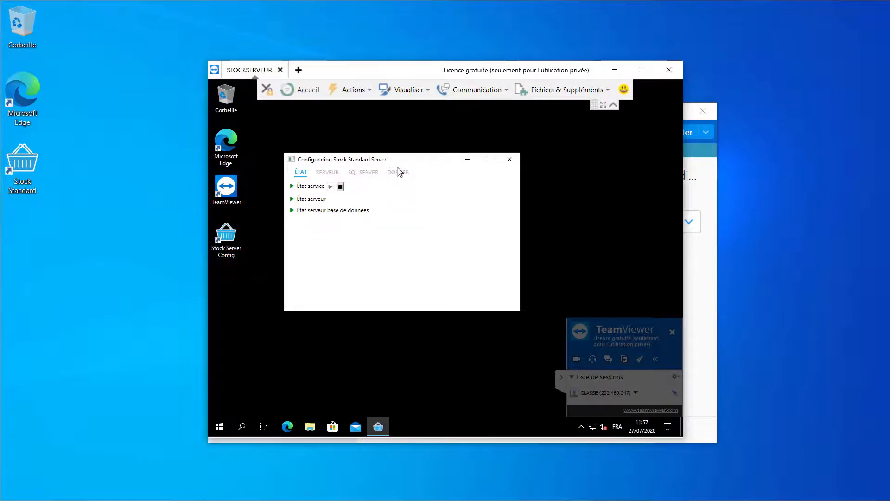
pyautogui.click(397, 172)
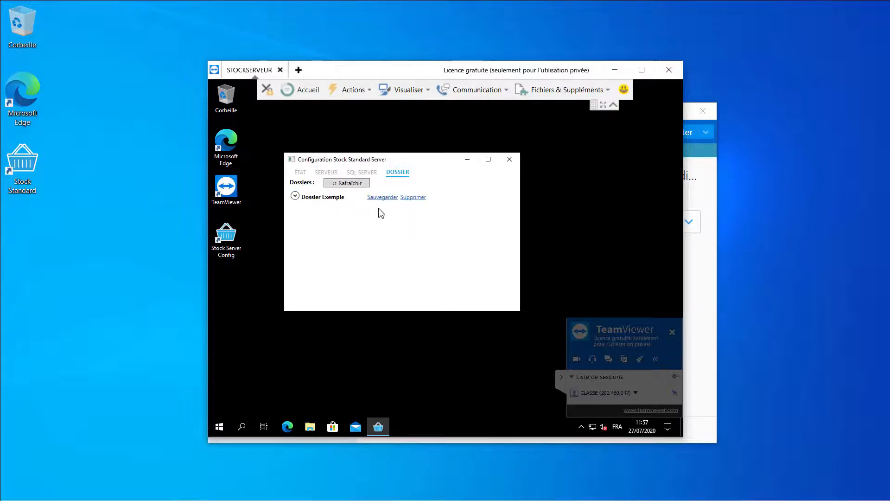
pyautogui.click(37, 160)
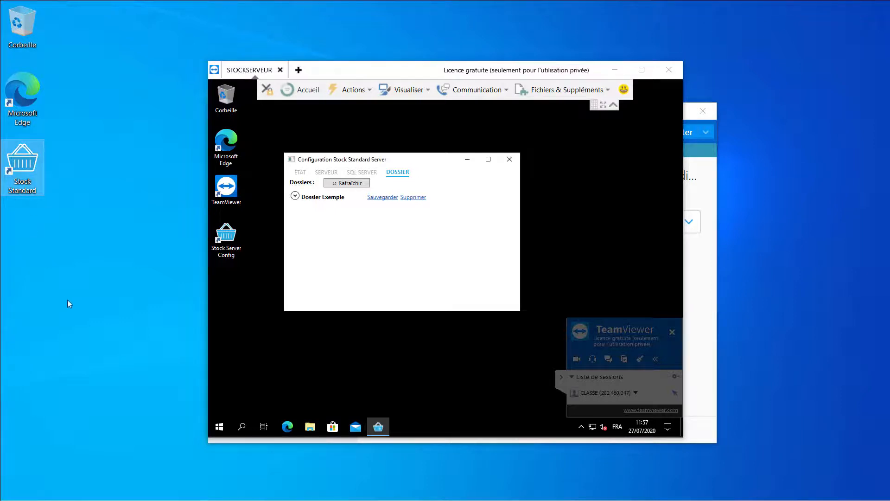
pyautogui.doubleClick(34, 160)
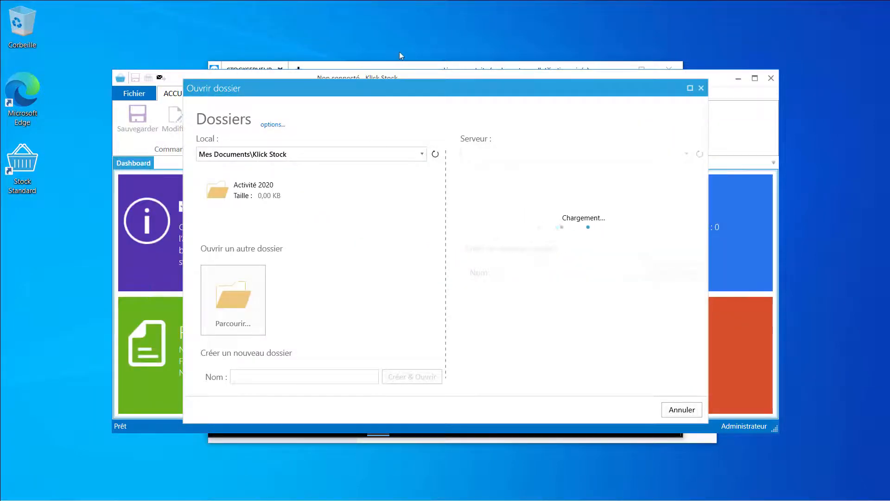
# Return to the STOCKSERVEUR remote session and search the web for "radmin vpn" in its Edge browser.
pyautogui.click(397, 66)
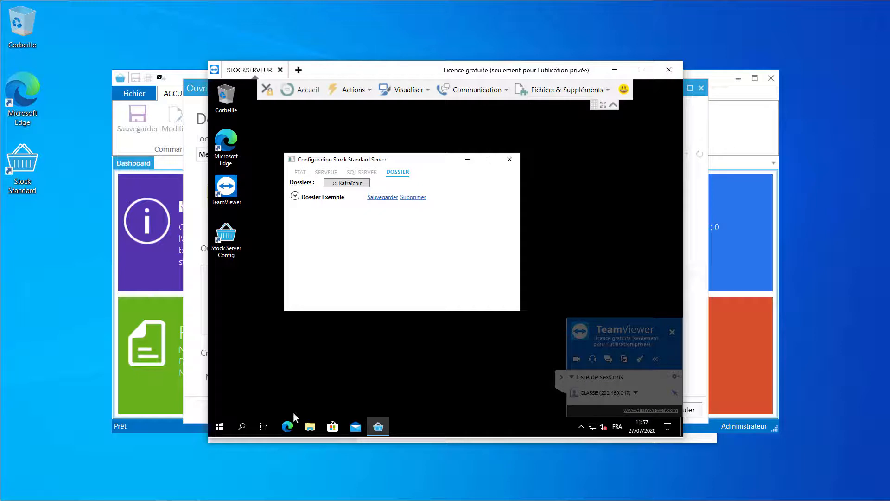
pyautogui.click(287, 426)
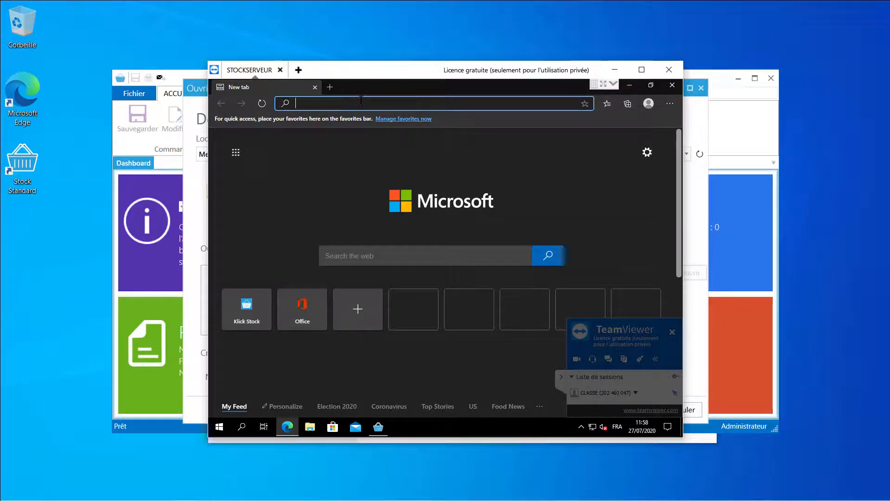
pyautogui.write('radmin')
pyautogui.press('Return')
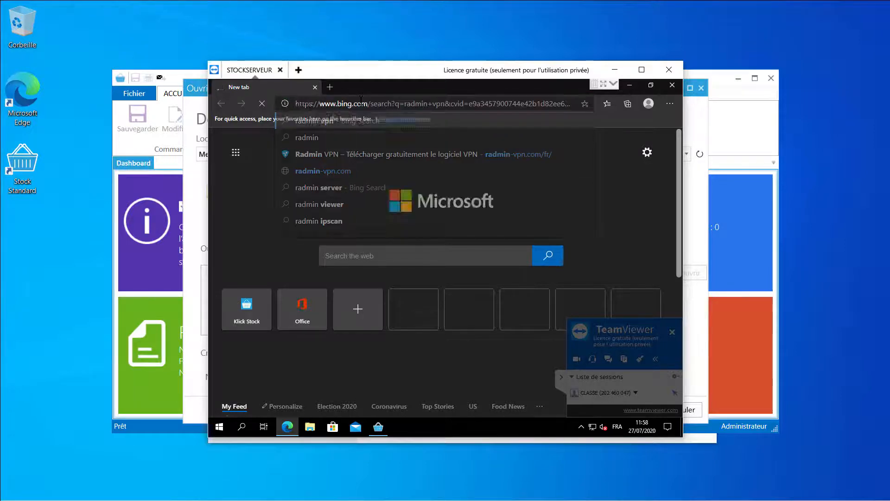
pyautogui.click(319, 98)
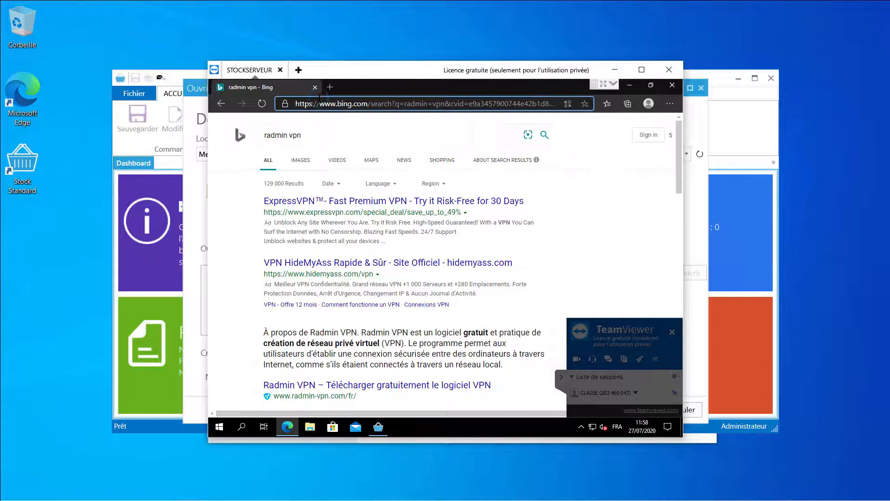
pyautogui.click(319, 98)
pyautogui.write('www.oog')
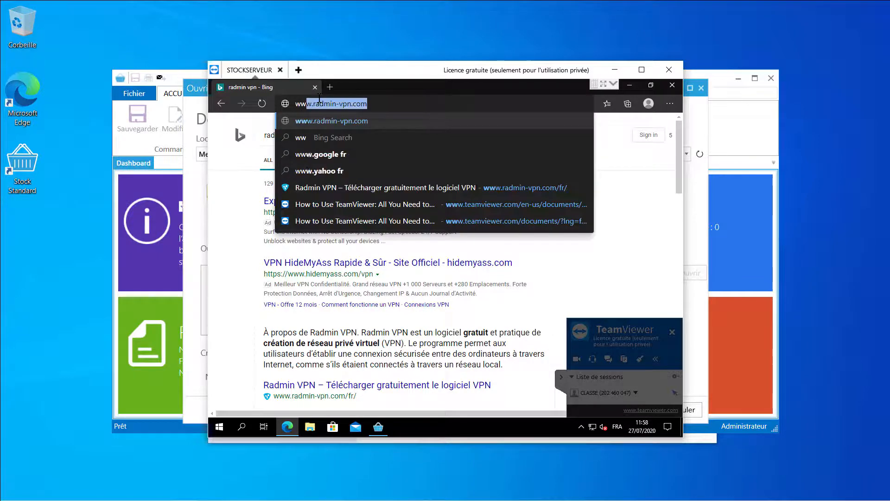
pyautogui.press('BackSpace')
pyautogui.press('BackSpace')
pyautogui.press('BackSpace')
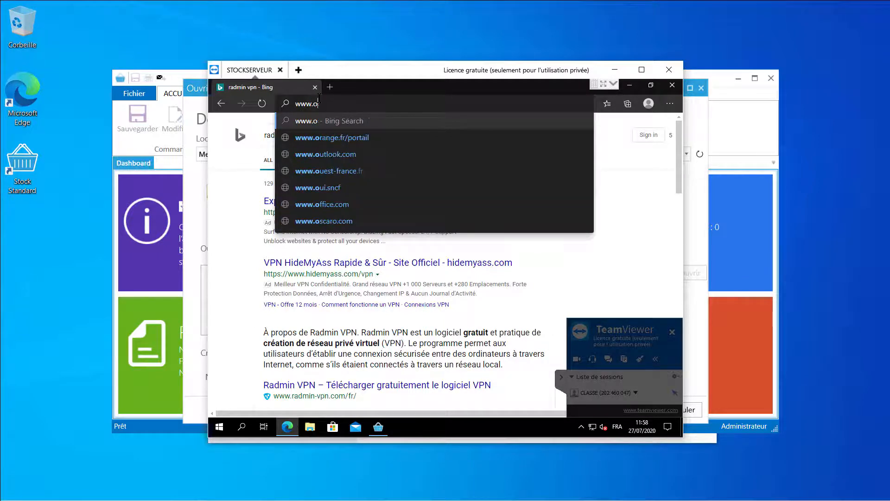
pyautogui.write('google.com')
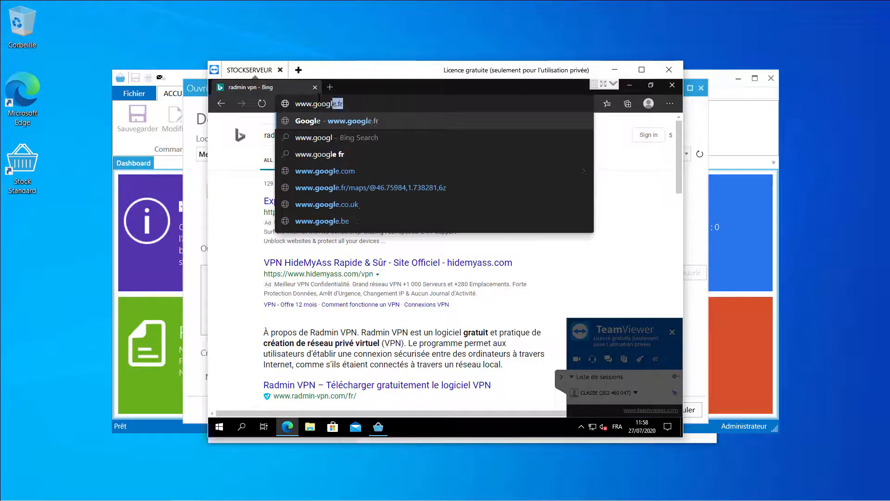
pyautogui.press('Return')
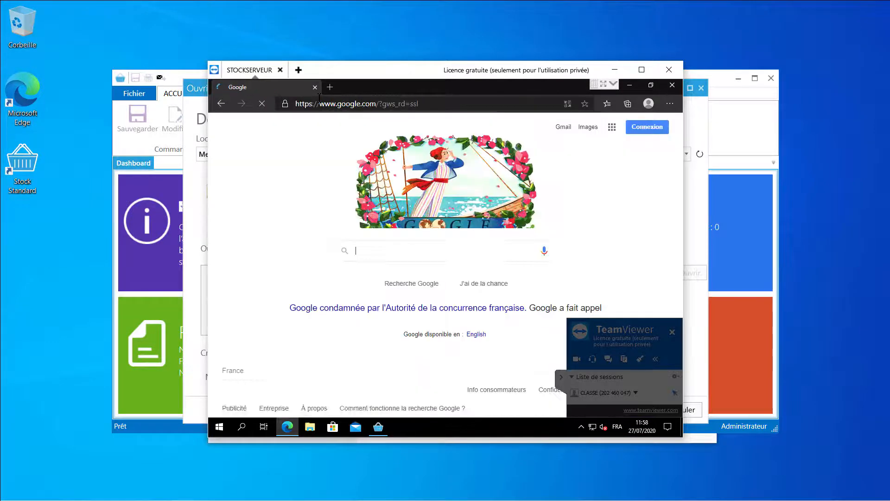
# Search Google for "radmin vpn" and open the official Radmin VPN website from the results.
pyautogui.write('ra')
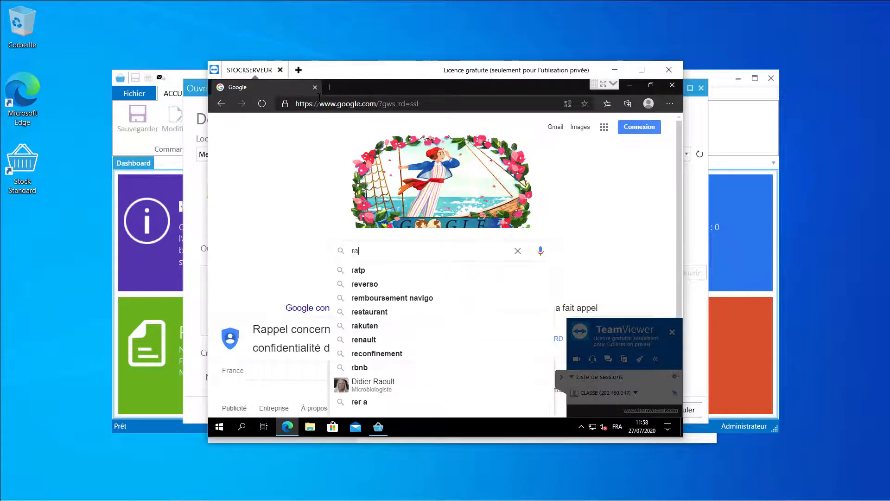
pyautogui.write('dmin vpn')
pyautogui.press('Return')
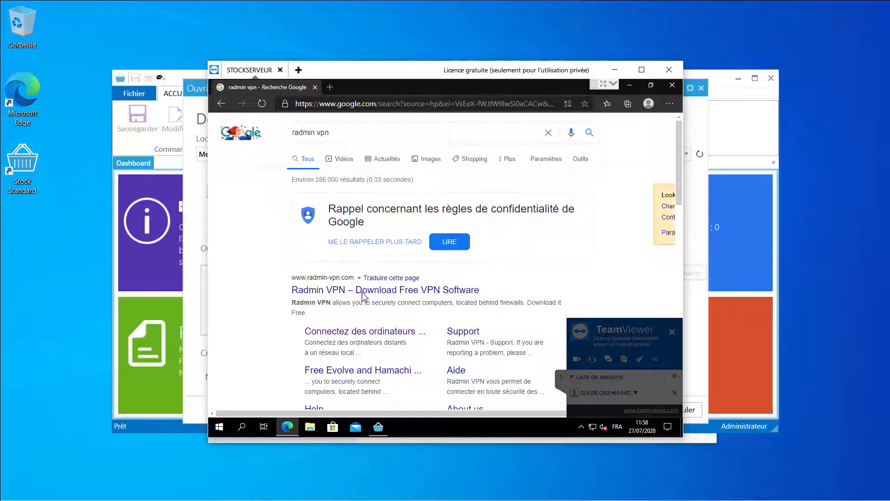
pyautogui.click(362, 292)
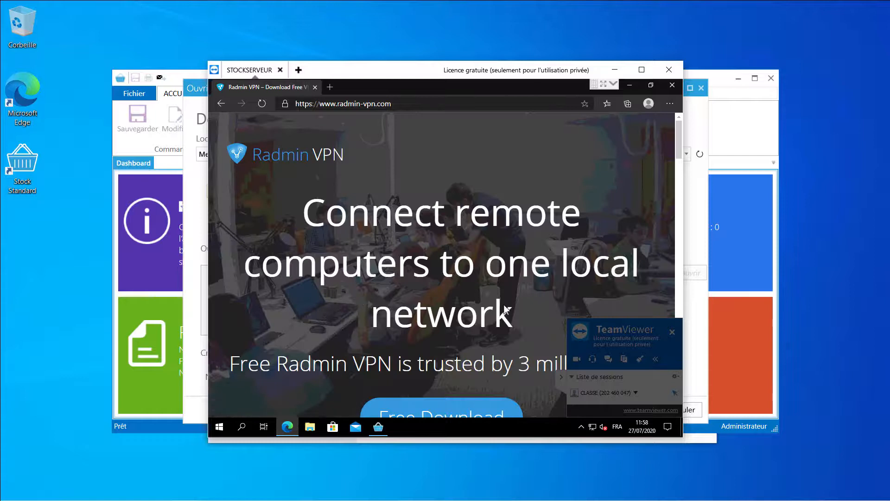
# Download the free Radmin VPN installer on the remote computer, run it, and close the browser.
pyautogui.scroll(-2, 463, 259)
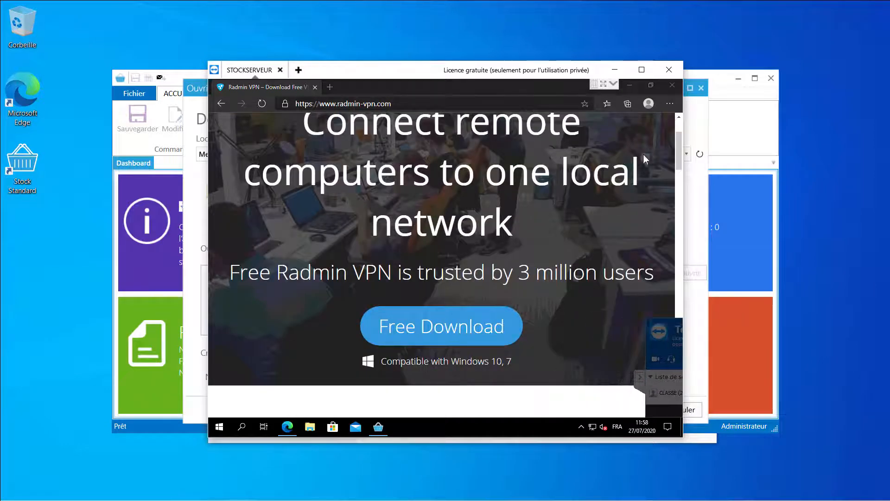
pyautogui.moveTo(676, 135); pyautogui.dragTo(660, 152)
pyautogui.click(485, 225)
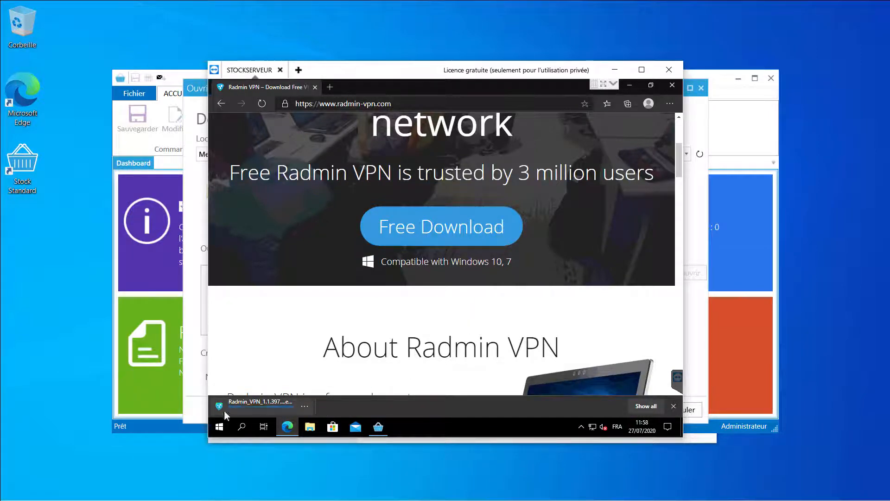
pyautogui.click(244, 409)
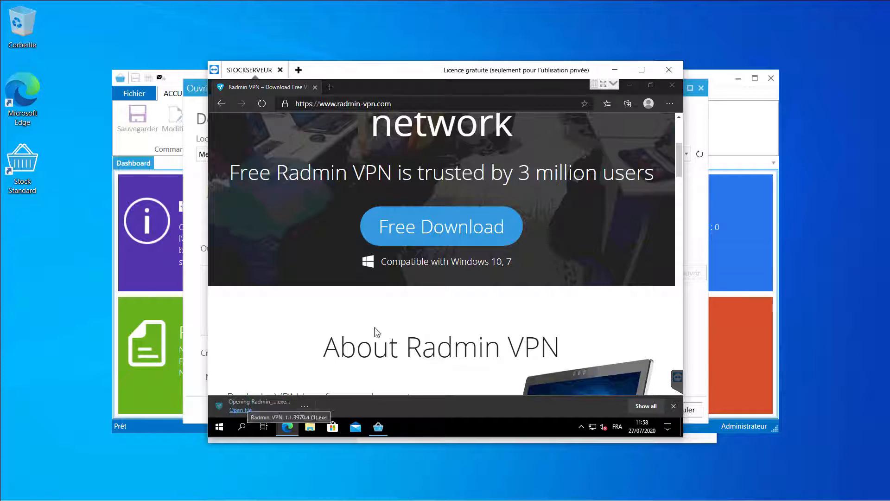
pyautogui.click(672, 85)
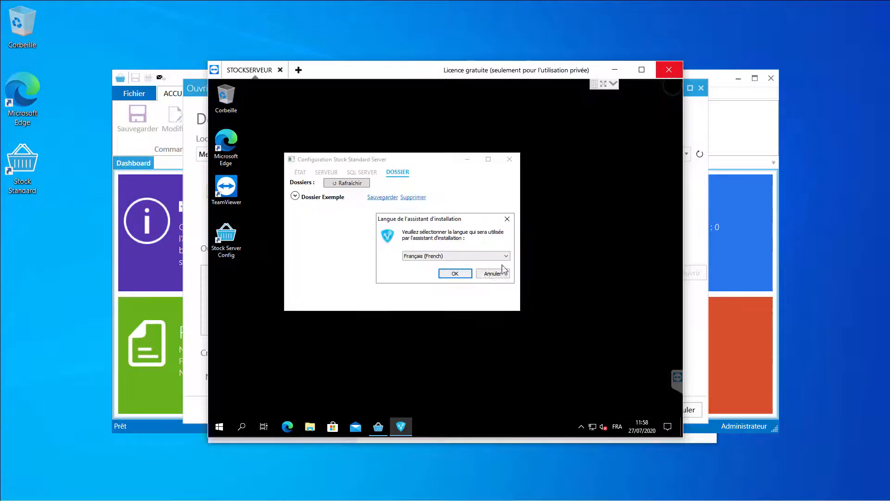
# Install Radmin VPN on the remote computer in French, accepting the licence agreement and finishing the setup wizard.
pyautogui.click(447, 273)
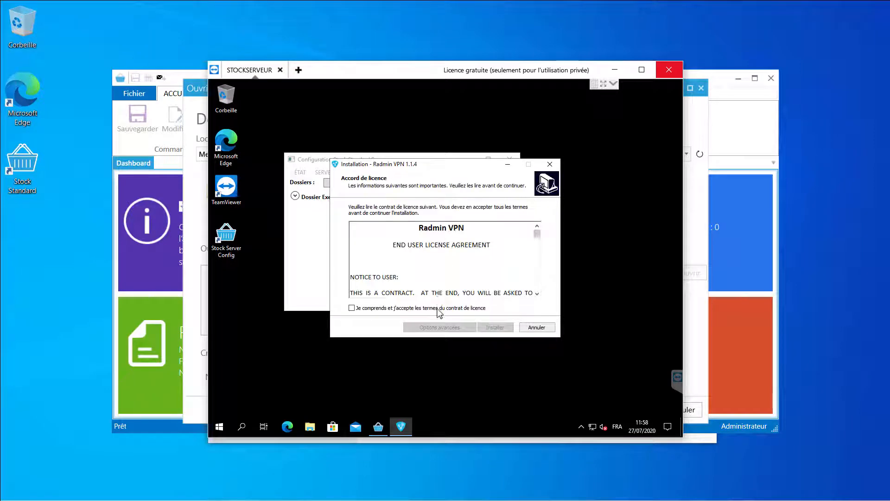
pyautogui.click(438, 308)
pyautogui.click(495, 327)
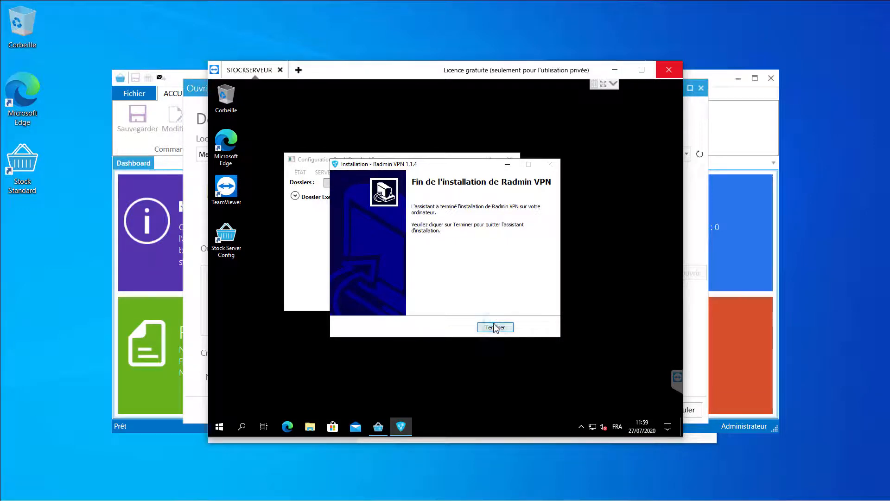
pyautogui.click(494, 328)
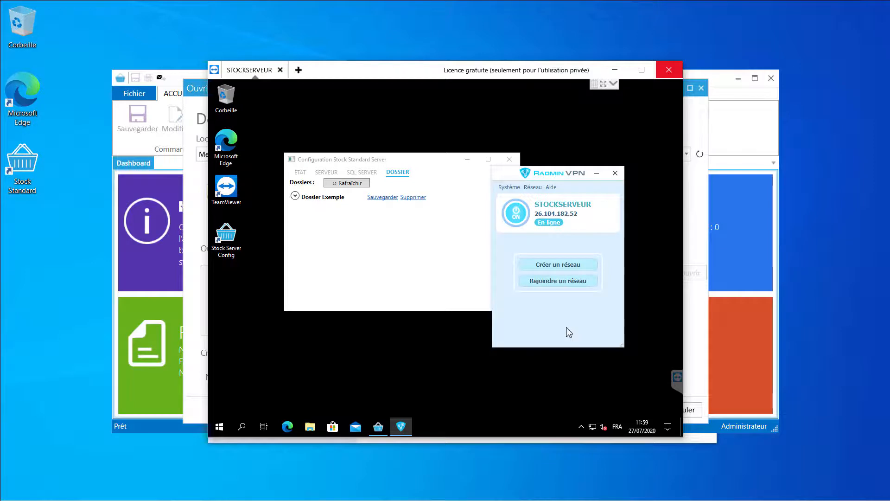
# Switch to Edge on the local computer, search Google for "radmin vpn" and open the Radmin VPN website.
pyautogui.moveTo(43, 495)
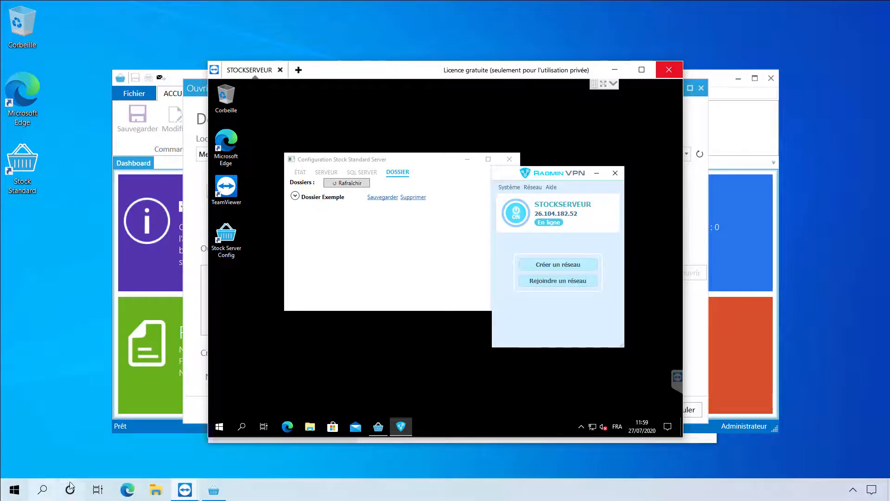
pyautogui.click(127, 490)
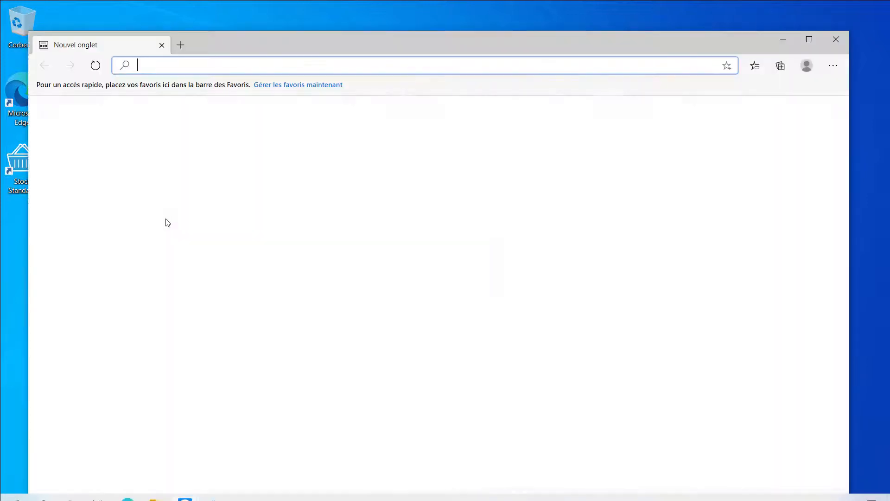
pyautogui.write('googl')
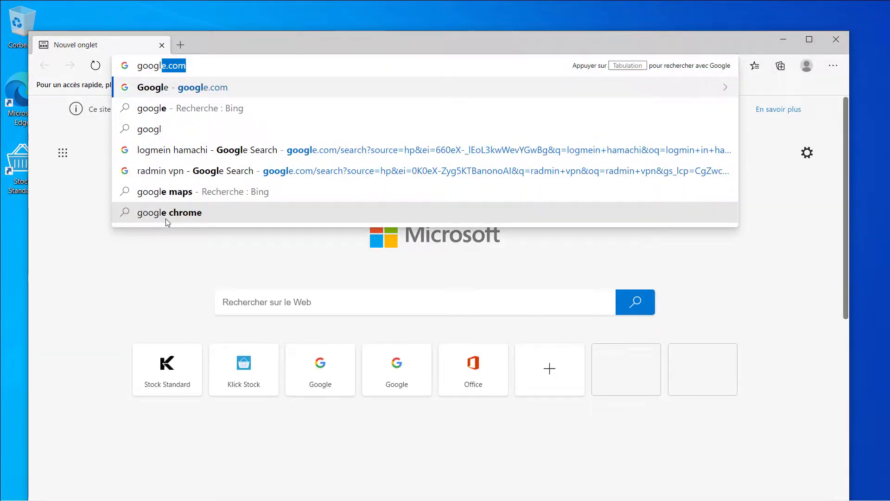
pyautogui.press('Return')
pyautogui.write('radmin vpn')
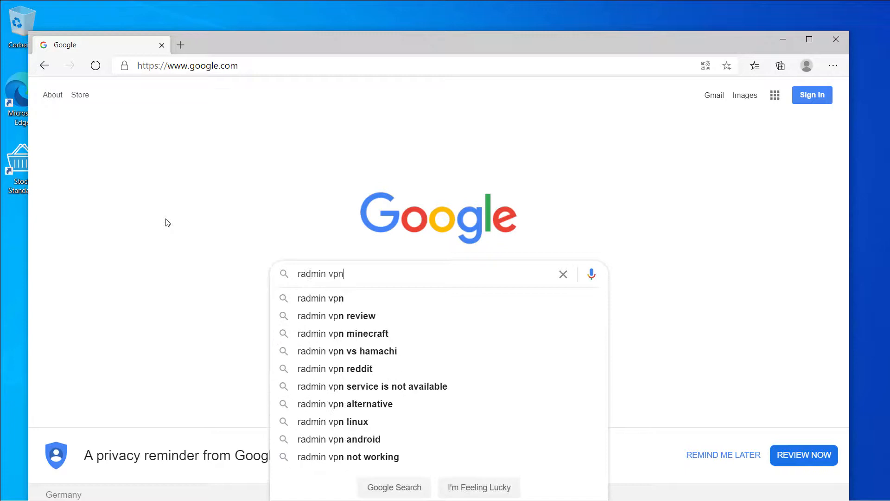
pyautogui.press('Return')
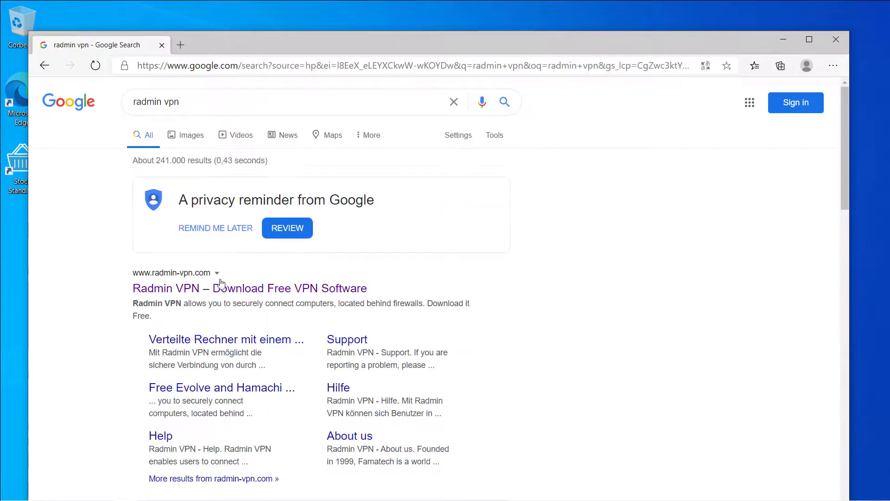
pyautogui.click(290, 289)
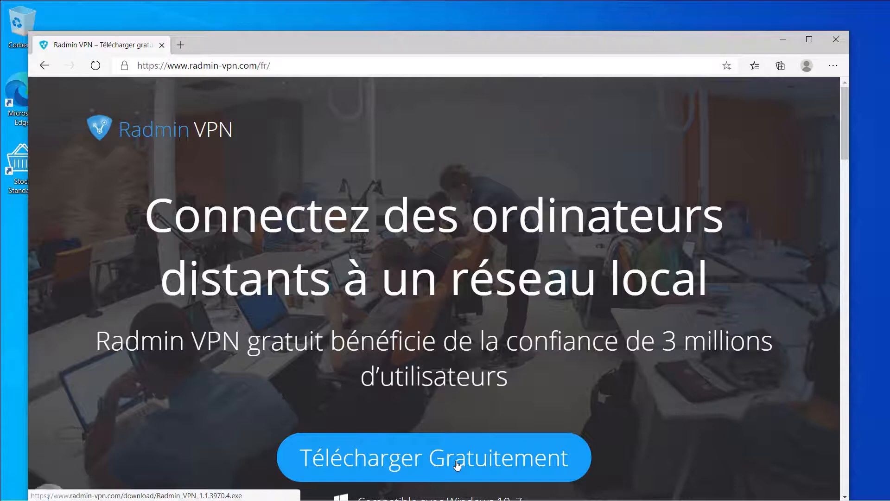
# Download the free Radmin VPN installer on the local computer, keep the flagged file, run it and allow it to make changes.
pyautogui.scroll(-18, 531, 307)
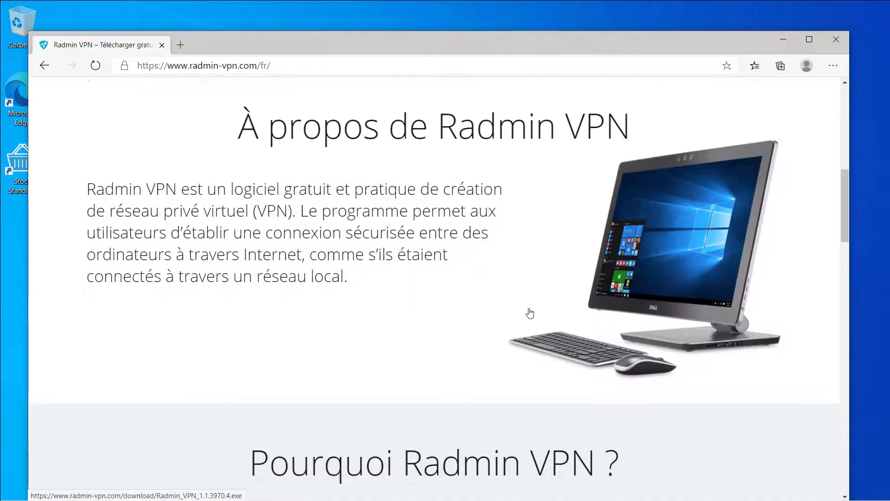
pyautogui.scroll(-15, 537, 310)
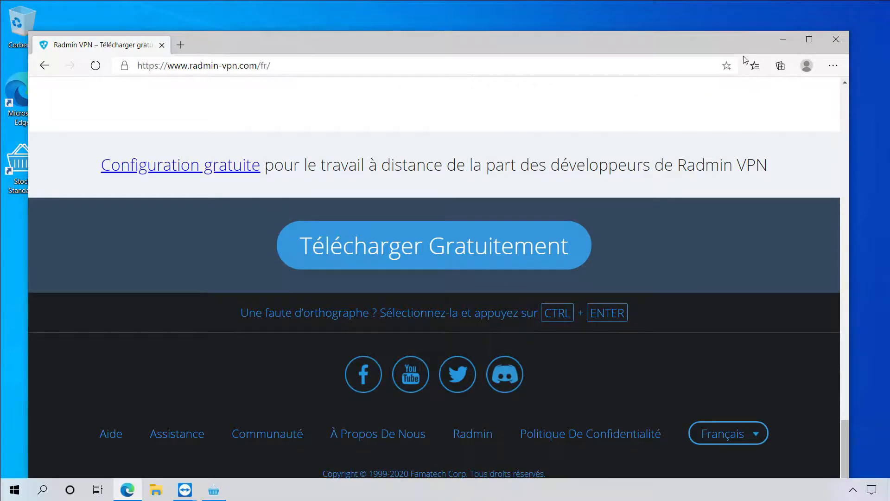
pyautogui.click(809, 40)
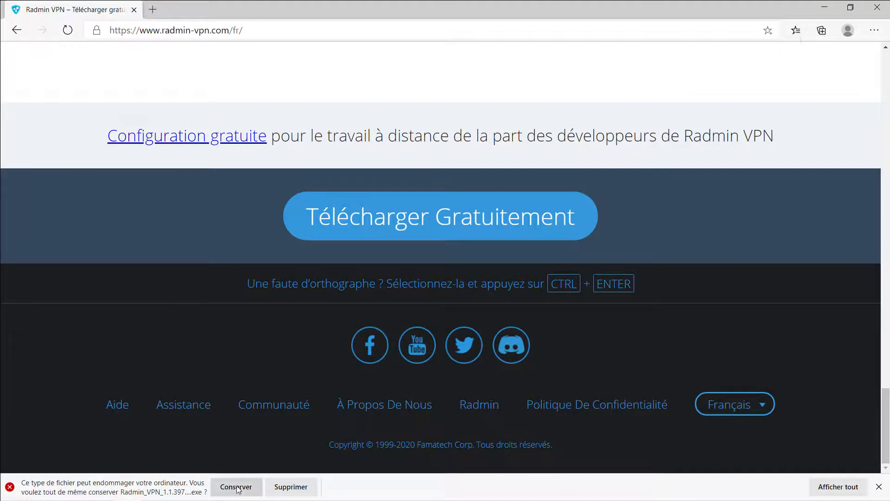
pyautogui.click(235, 486)
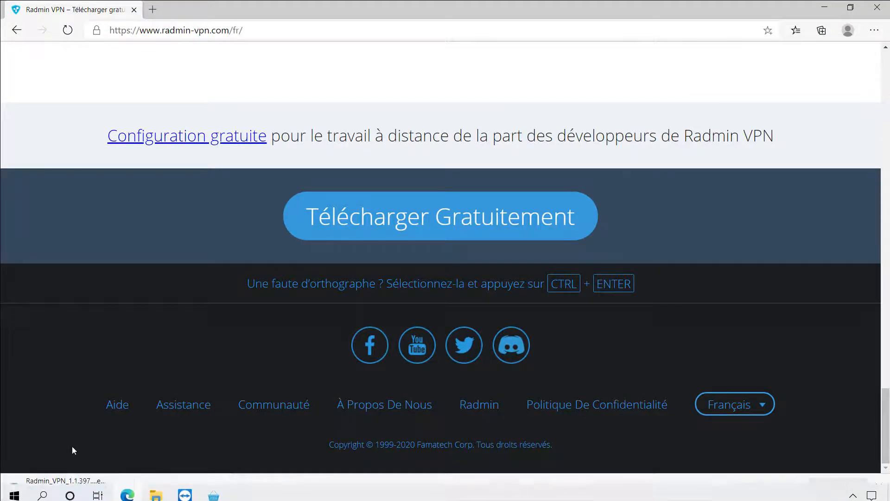
pyautogui.click(70, 486)
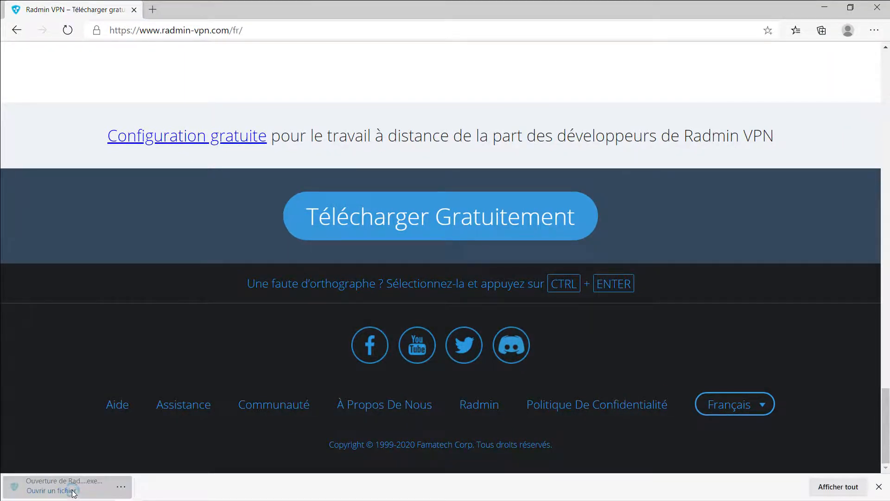
pyautogui.click(475, 273)
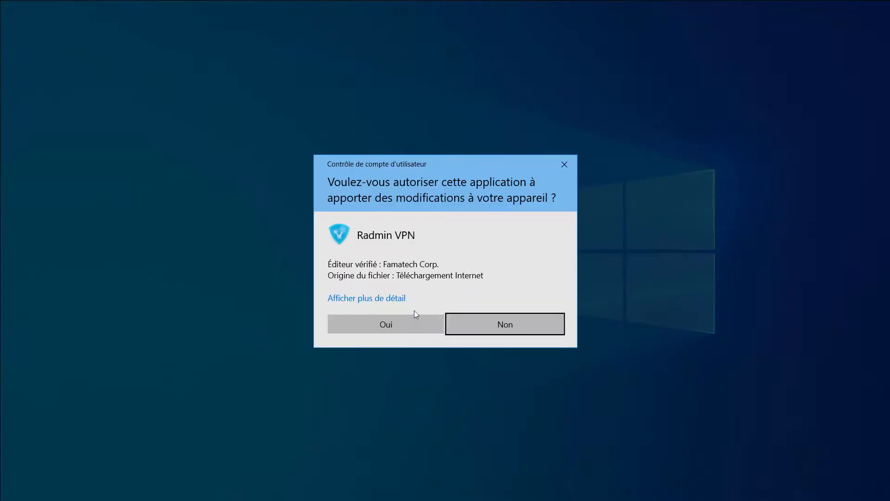
pyautogui.click(401, 318)
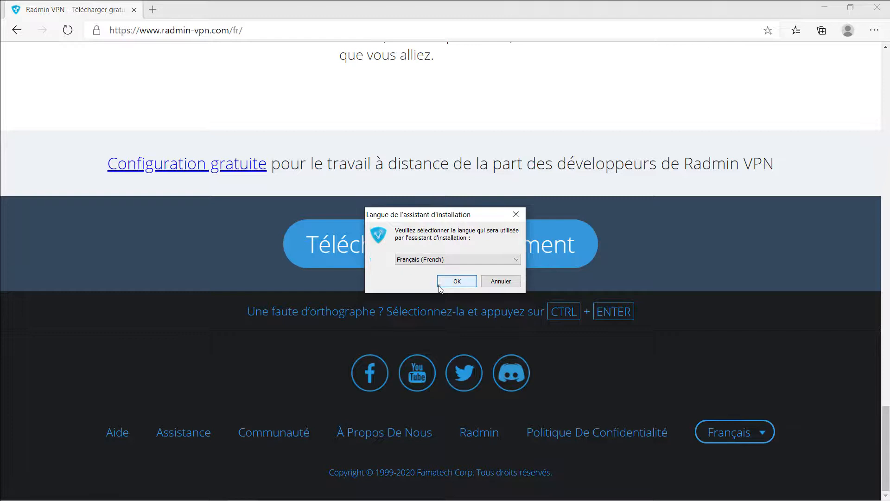
# Install Radmin VPN on the local computer in French, accepting the licence agreement, finish the setup wizard and close the browser.
pyautogui.click(443, 284)
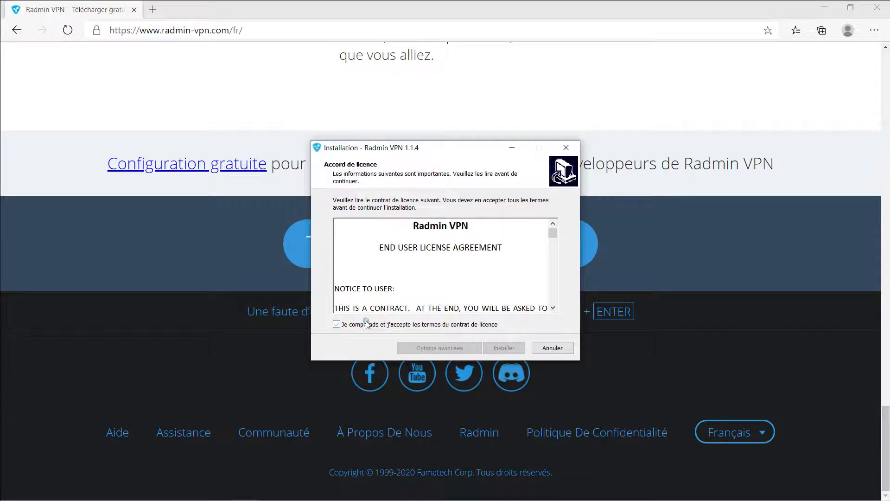
pyautogui.click(366, 324)
pyautogui.click(500, 348)
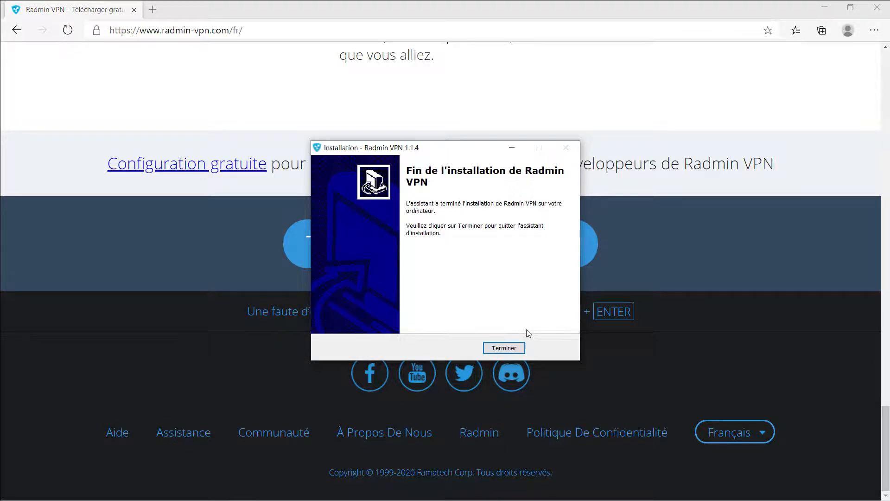
pyautogui.click(506, 346)
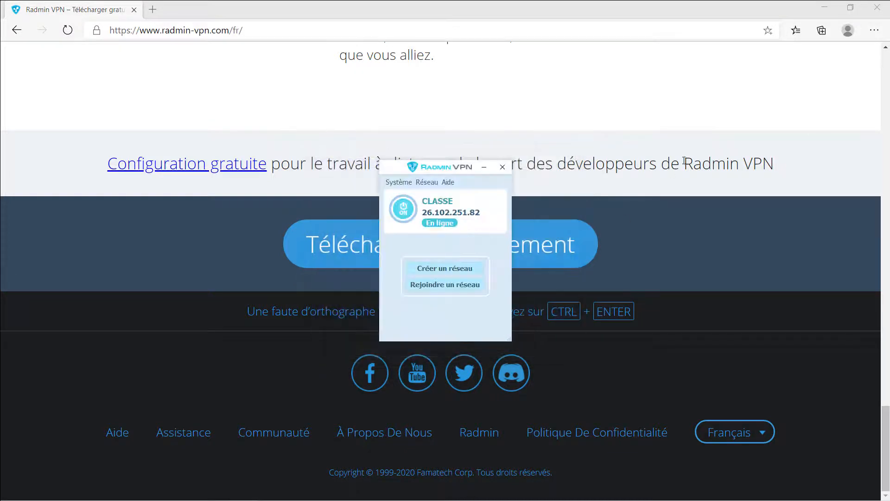
pyautogui.click(878, 8)
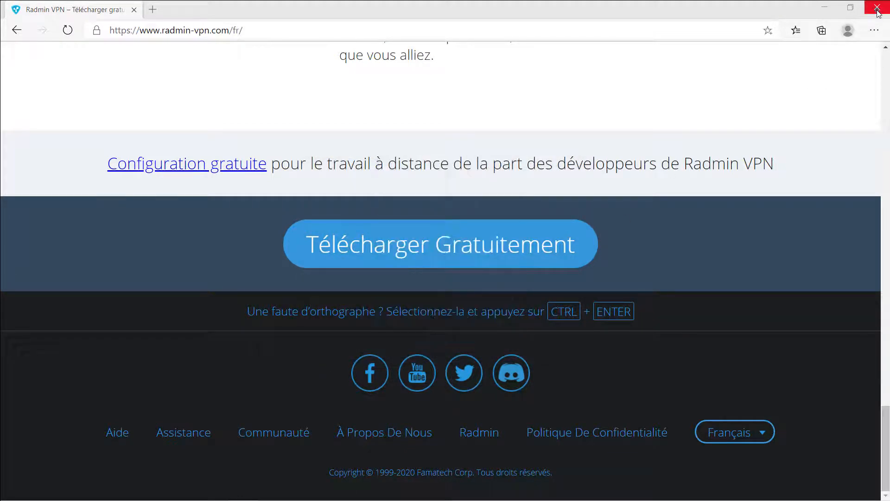
# Arrange the local Radmin VPN and remote session windows side by side, and on STOCKSERVEUR submit a new network named "Klick Stock Démo" with its password.
pyautogui.moveTo(482, 166); pyautogui.dragTo(841, 226)
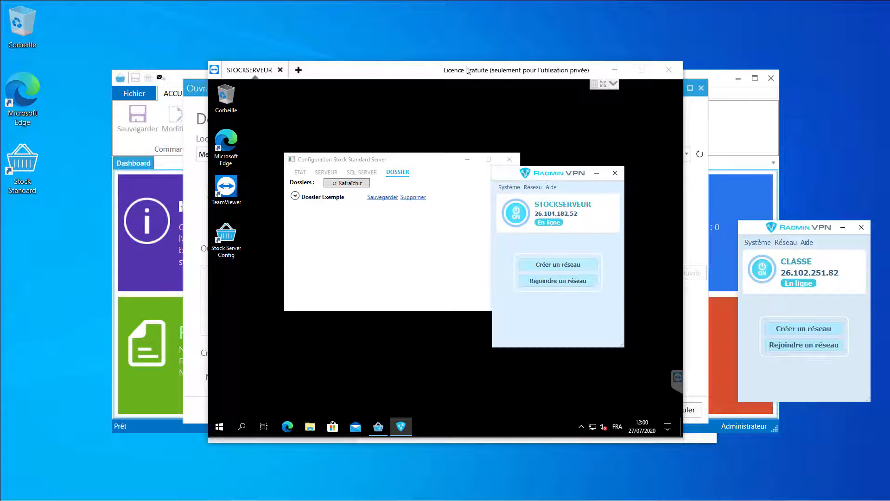
pyautogui.moveTo(467, 68); pyautogui.dragTo(459, 65)
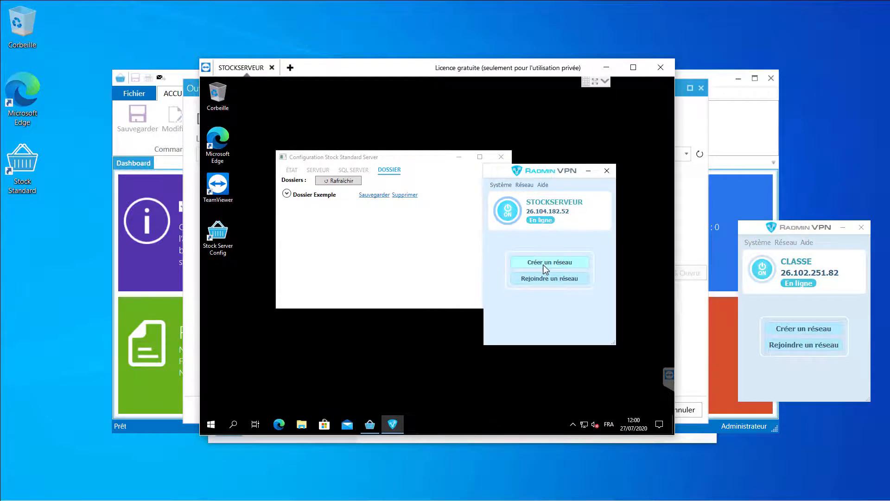
pyautogui.click(556, 262)
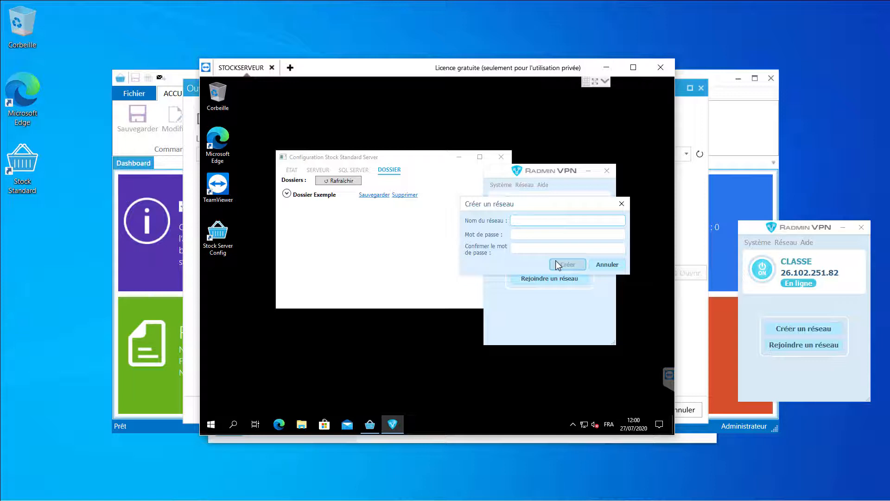
pyautogui.write('Klick Stock Démo')
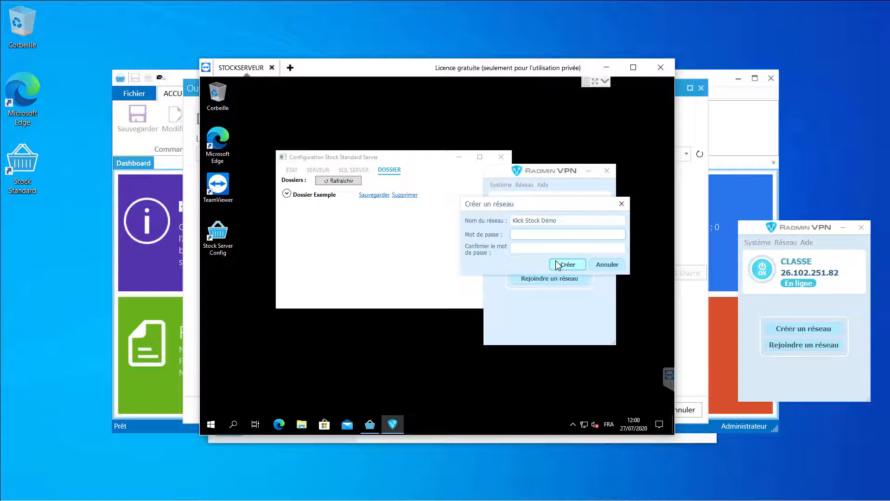
pyautogui.write('••••••••••••••')
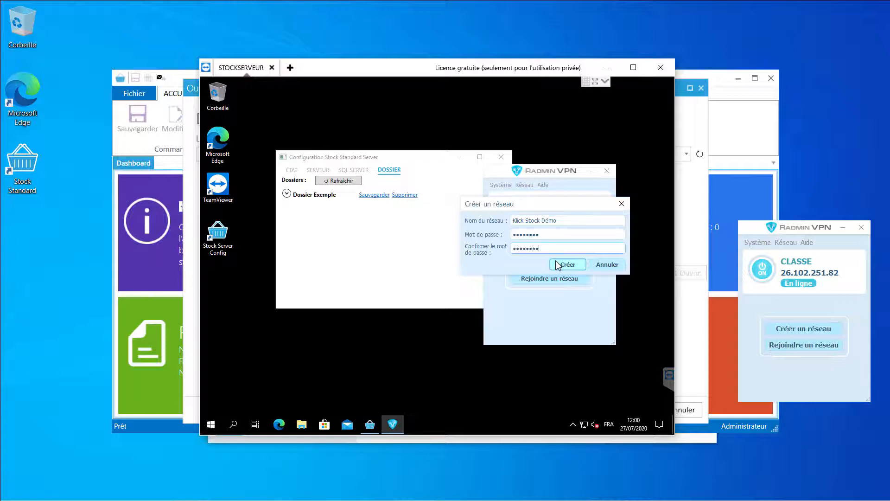
pyautogui.click(558, 265)
# Re-enter the network password and its confirmation, and create the "Klick Stock Démo" network on the remote computer.
pyautogui.hotkey('shift', 'Tab')
pyautogui.write('•••••')
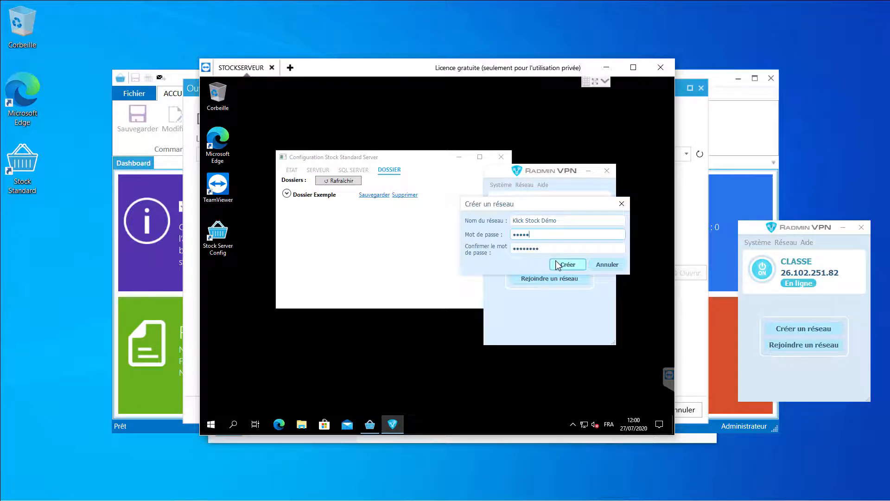
pyautogui.write('•••')
pyautogui.press('Tab')
pyautogui.write('••••••••')
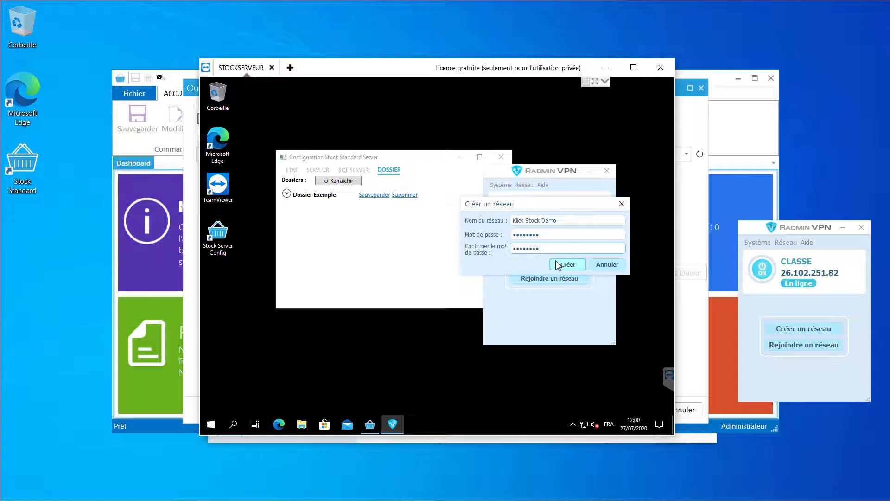
pyautogui.click(556, 264)
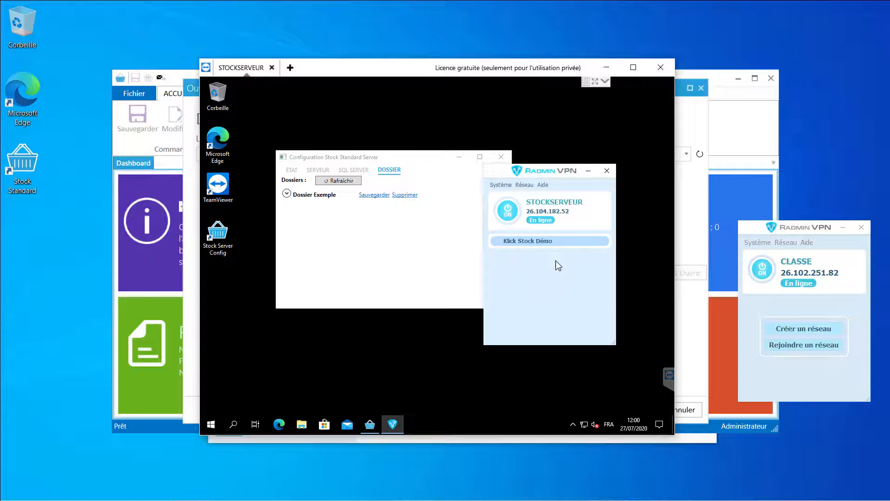
# Join the private network "Klick Stock Démo" from the local Radmin VPN, entering the network password.
pyautogui.click(791, 350)
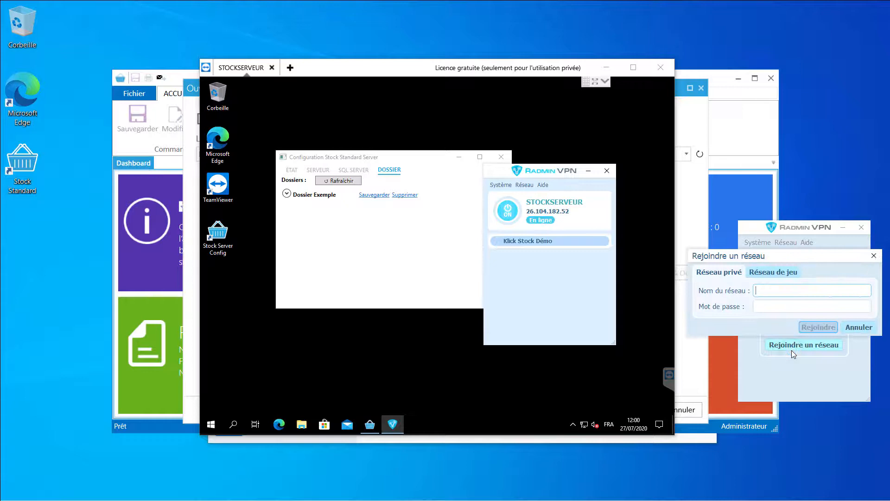
pyautogui.write('Klick Stock Démo')
pyautogui.press('Tab')
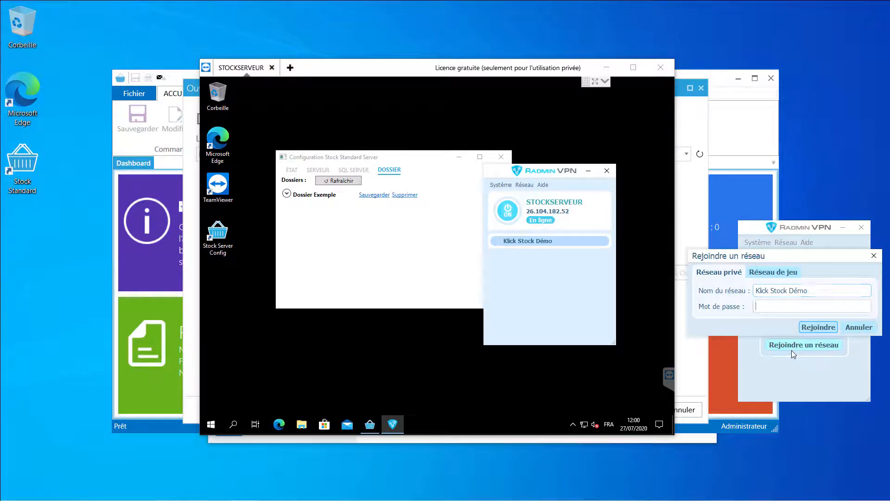
pyautogui.write('••••••••')
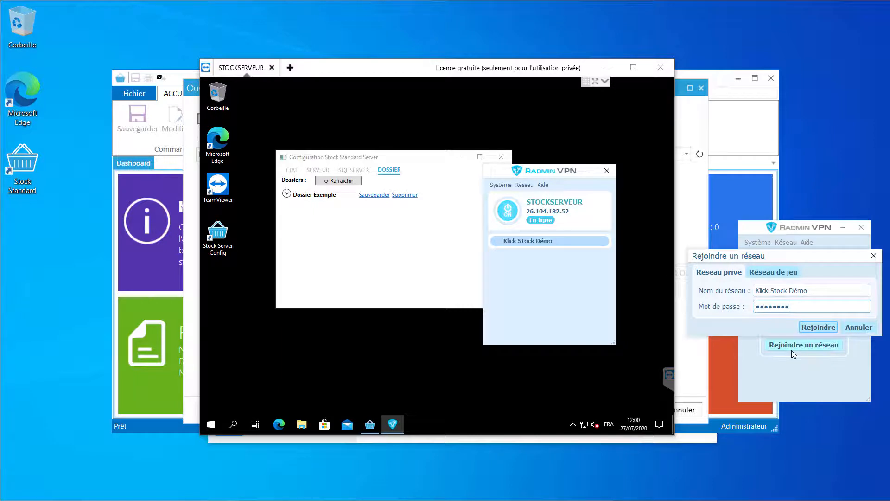
pyautogui.press('Return')
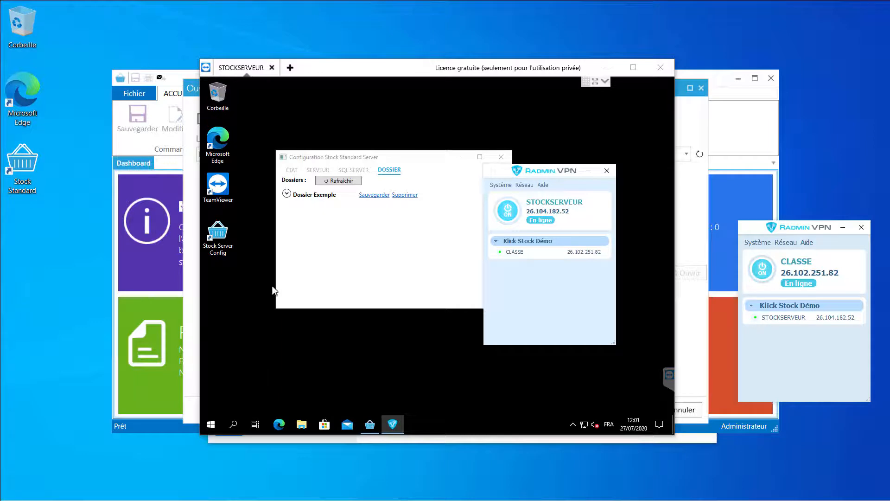
# Show the service status in the remote Stock Standard Server configuration, restart the remote computer, and dismiss and minimize TeamViewer.
pyautogui.click(291, 170)
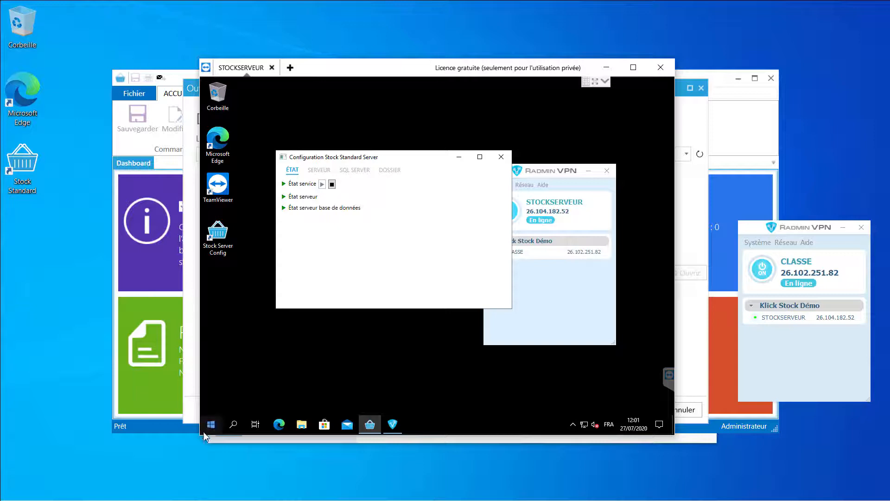
pyautogui.click(216, 427)
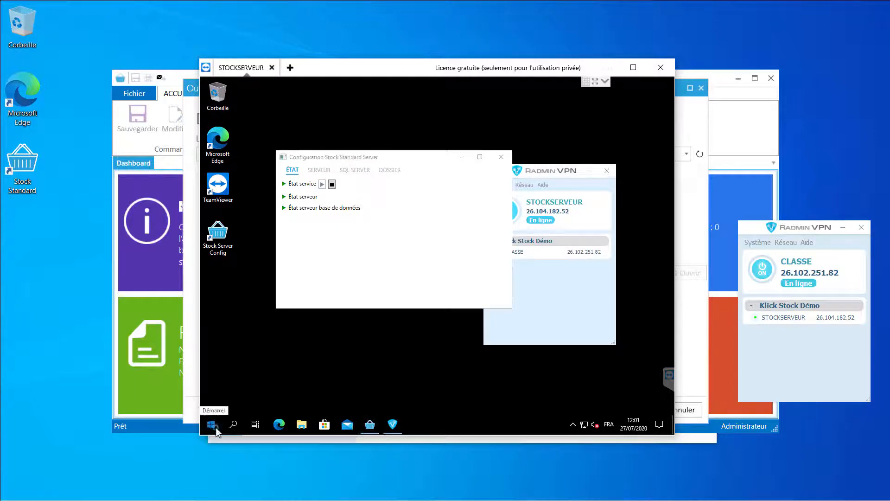
pyautogui.click(211, 404)
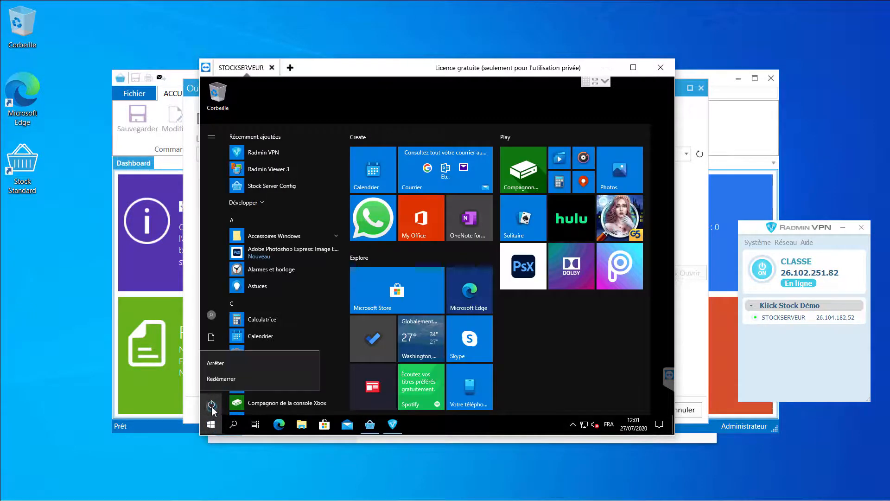
pyautogui.click(244, 387)
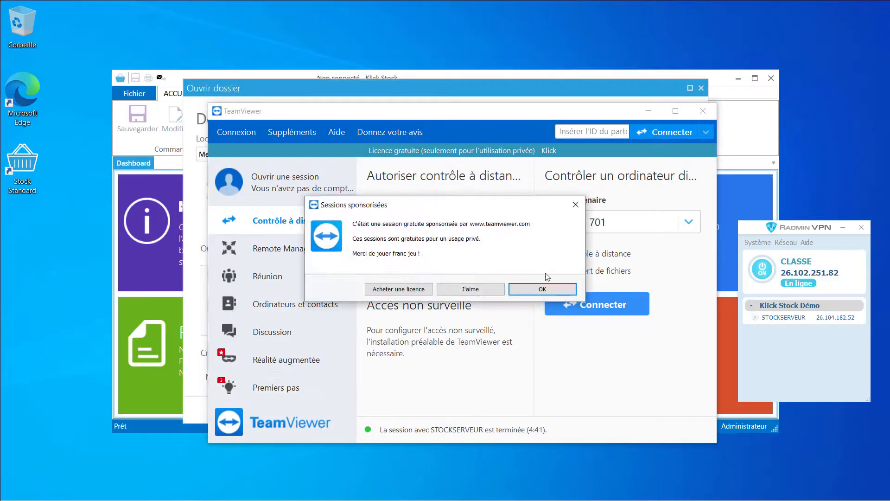
pyautogui.click(543, 289)
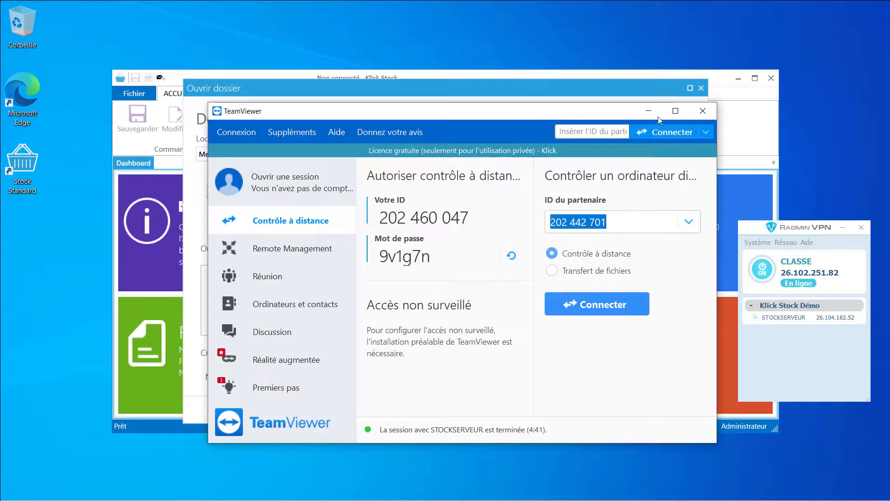
pyautogui.click(648, 111)
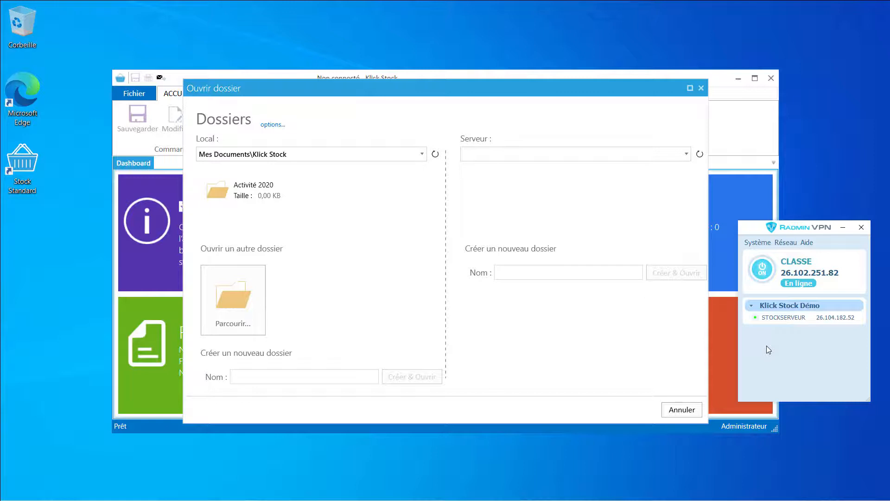
# Select STOCKSERVEUR in the local Radmin VPN, refresh the server list in Klick Stock's folder-opening dialog and check for available servers.
pyautogui.click(770, 320)
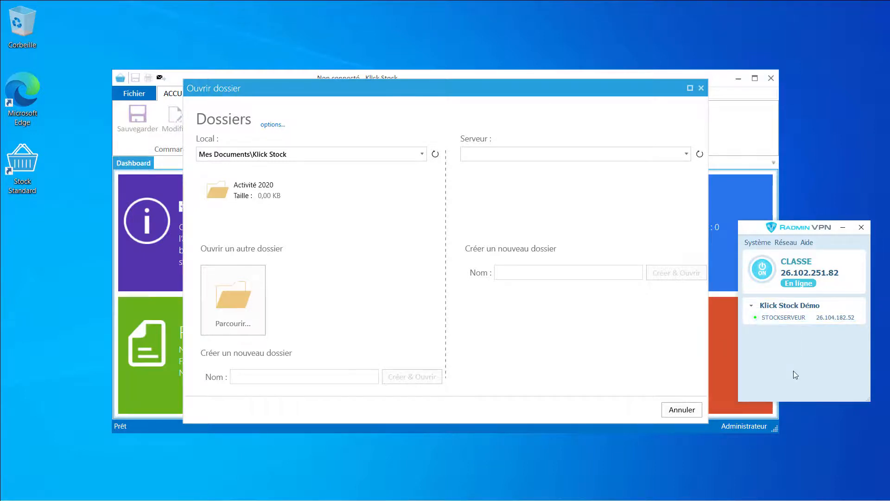
pyautogui.click(699, 152)
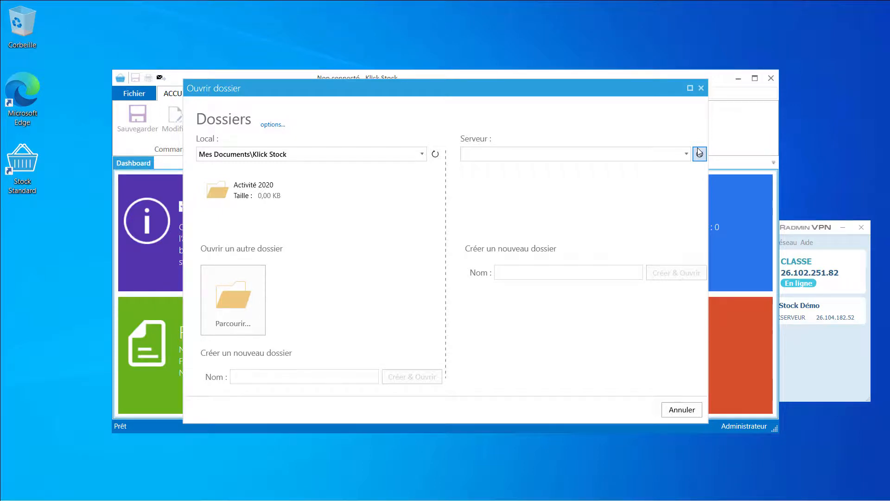
pyautogui.click(664, 155)
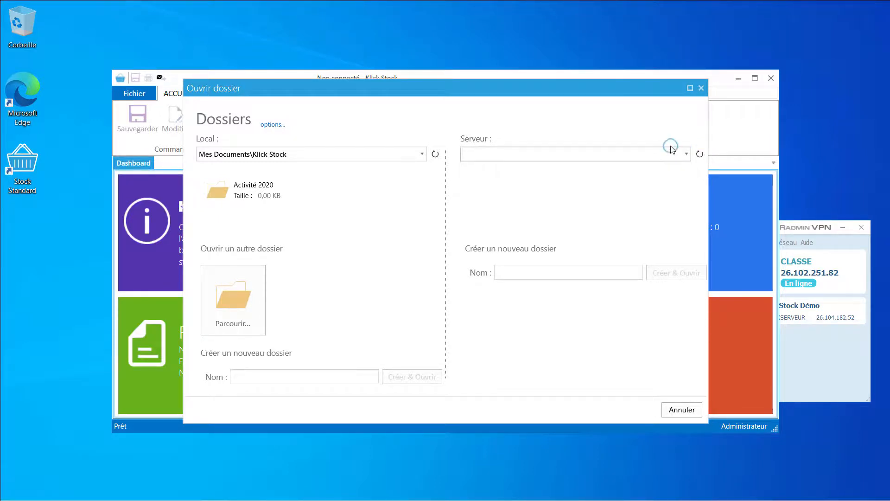
# Reconnect to the remote computer in TeamViewer with its session password and sign in to Windows with the account password.
pyautogui.moveTo(232, 498)
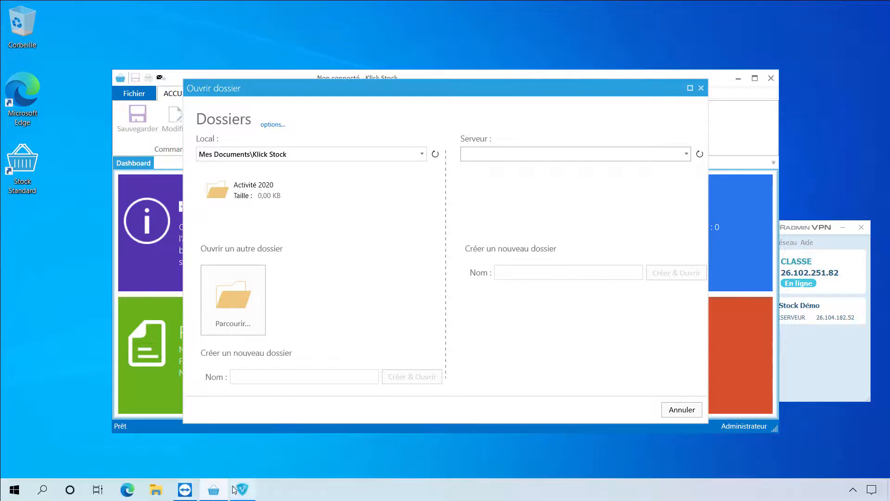
pyautogui.click(190, 491)
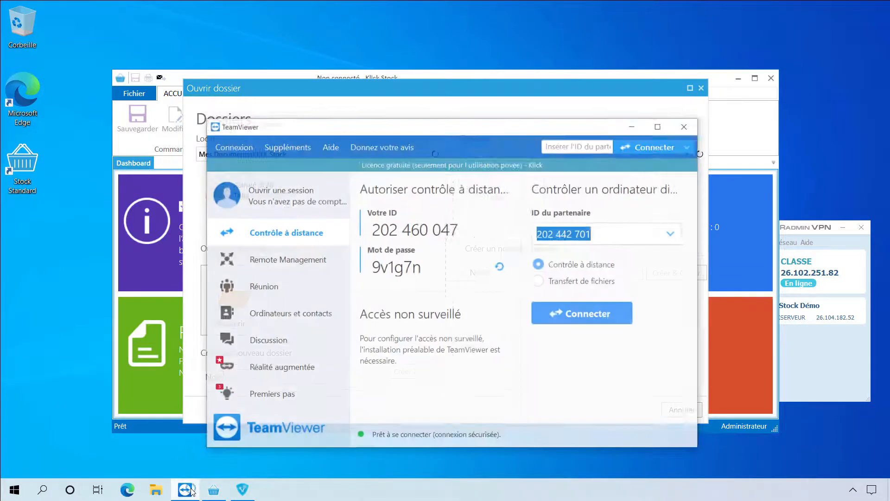
pyautogui.click(604, 304)
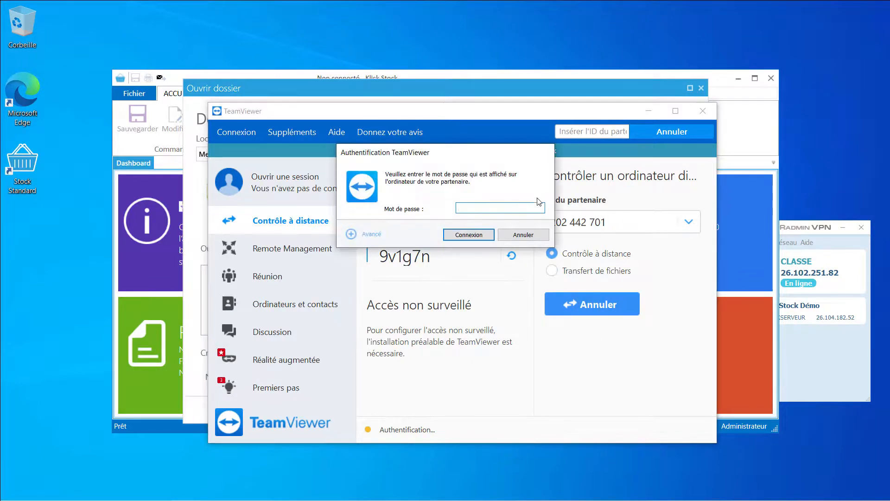
pyautogui.write('*********')
pyautogui.press('Return')
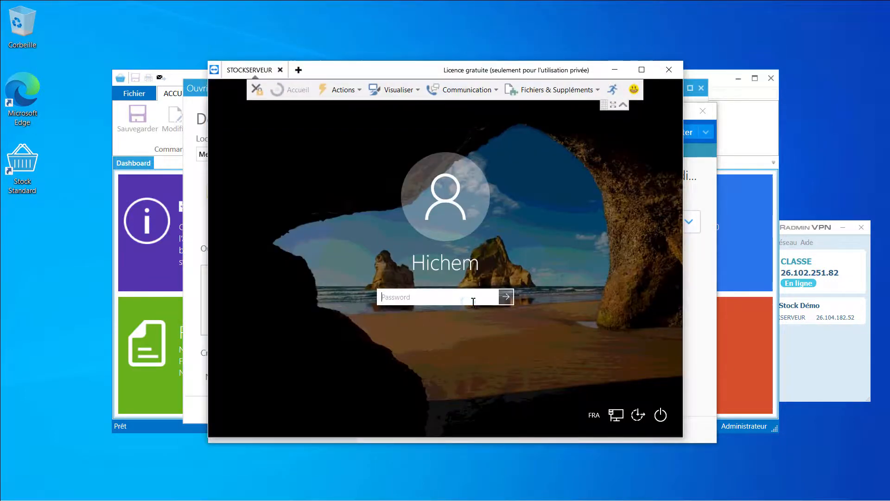
pyautogui.write('*****************')
pyautogui.press('BackSpace')
pyautogui.press('Return')
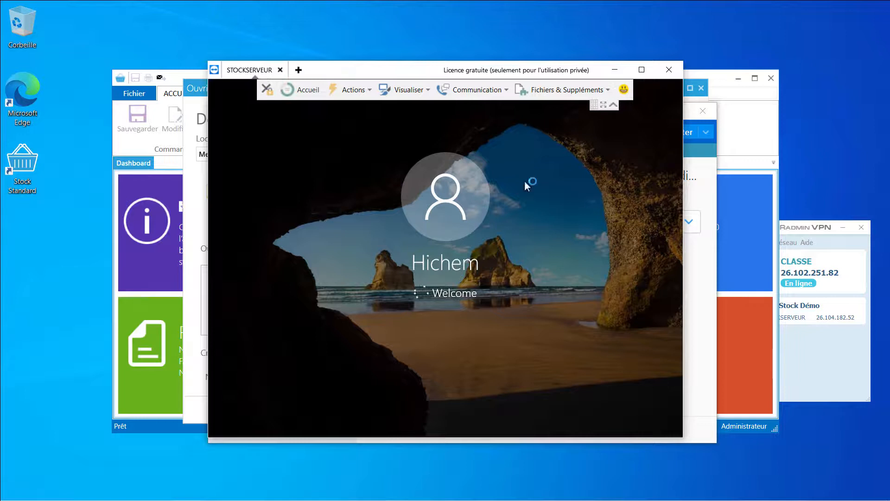
# Collapse the remote session toolbar, check the service status in Stock Server Config on the remote desktop, and minimize the session.
pyautogui.click(614, 106)
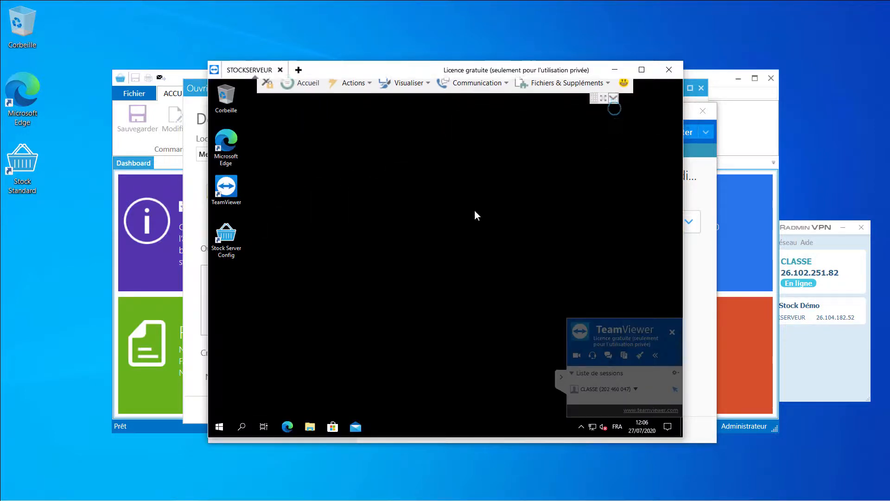
pyautogui.doubleClick(225, 243)
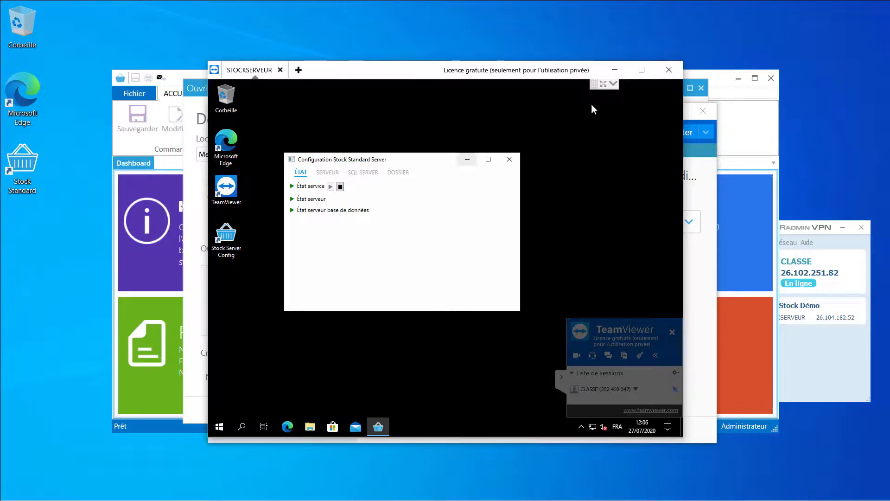
pyautogui.click(614, 67)
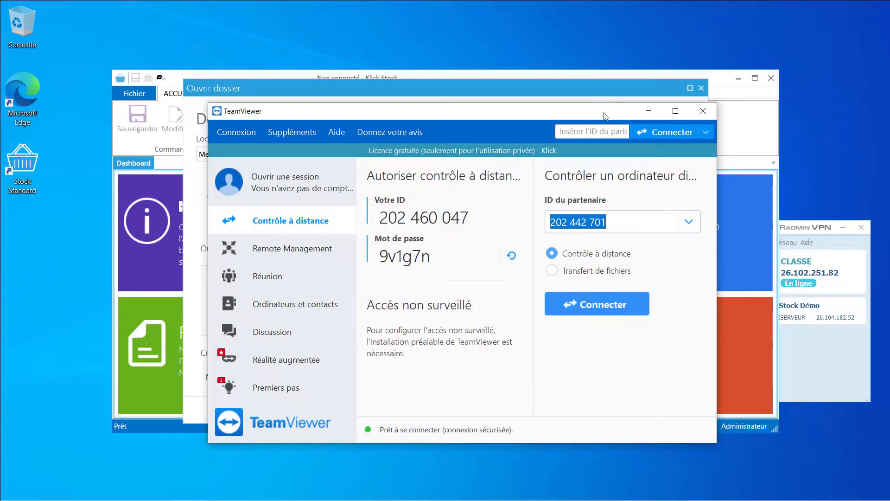
# Refresh the server list in Klick Stock's folder-opening dialog and open "Dossier Exemple" from STOCKSERVEUR in a maximized window.
pyautogui.click(536, 99)
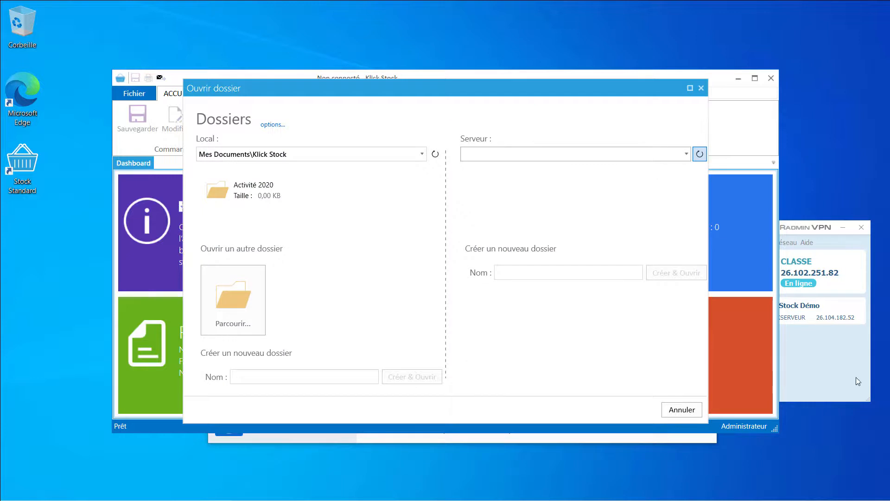
pyautogui.click(700, 155)
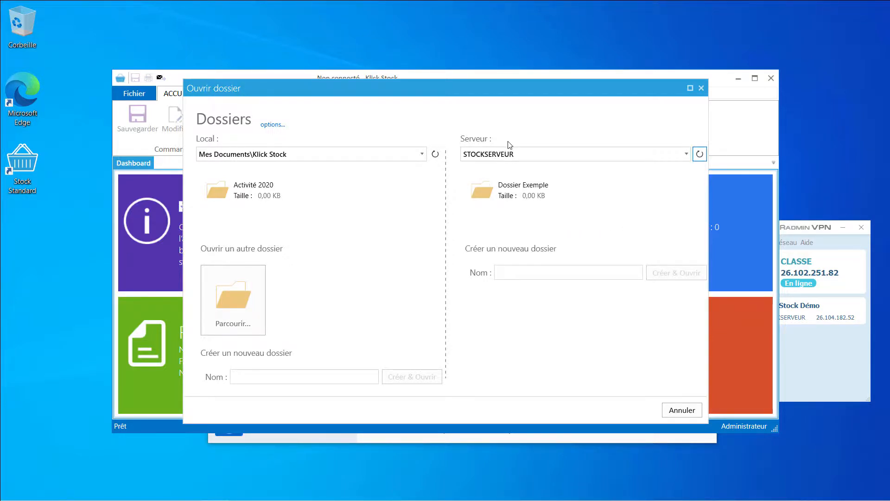
pyautogui.click(518, 199)
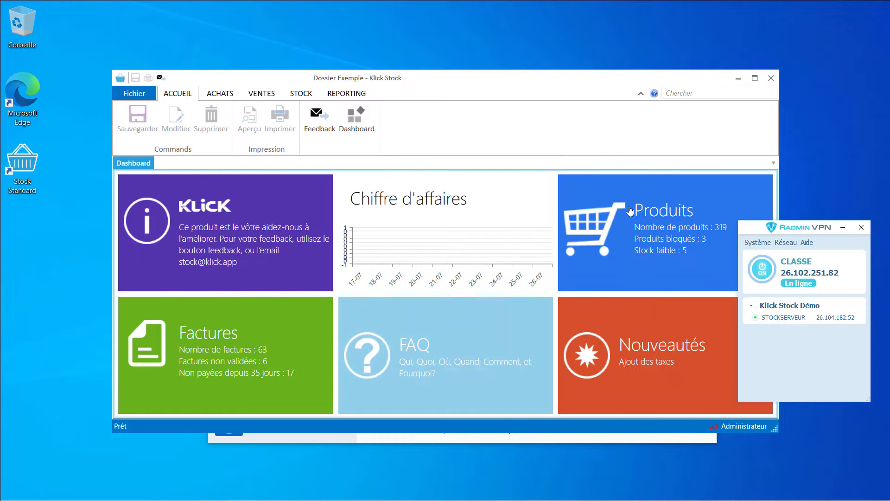
pyautogui.click(715, 100)
pyautogui.click(754, 78)
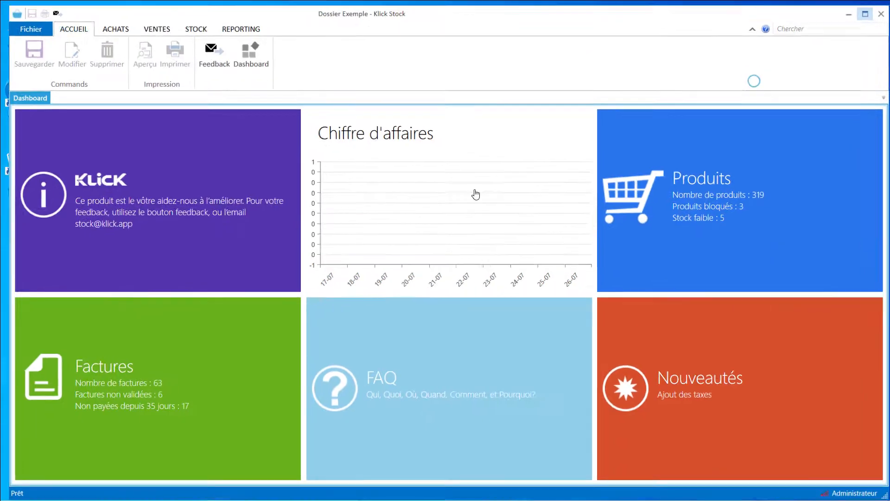
# Open the customer invoice list and view invoices FV0058/15 and FV0050/15, closing each one.
pyautogui.click(150, 23)
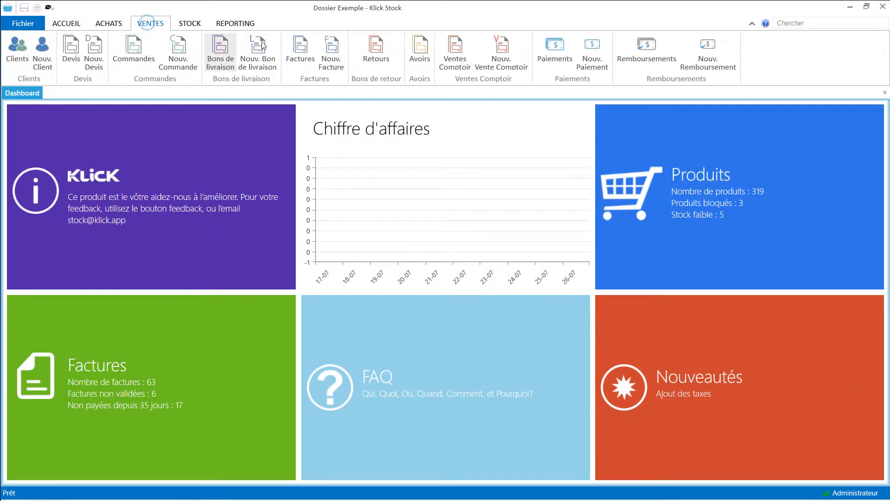
pyautogui.click(301, 45)
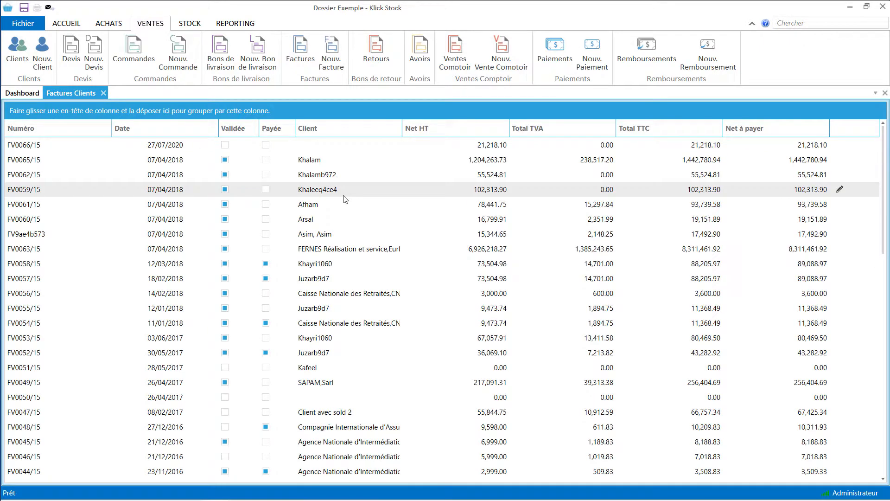
pyautogui.doubleClick(327, 264)
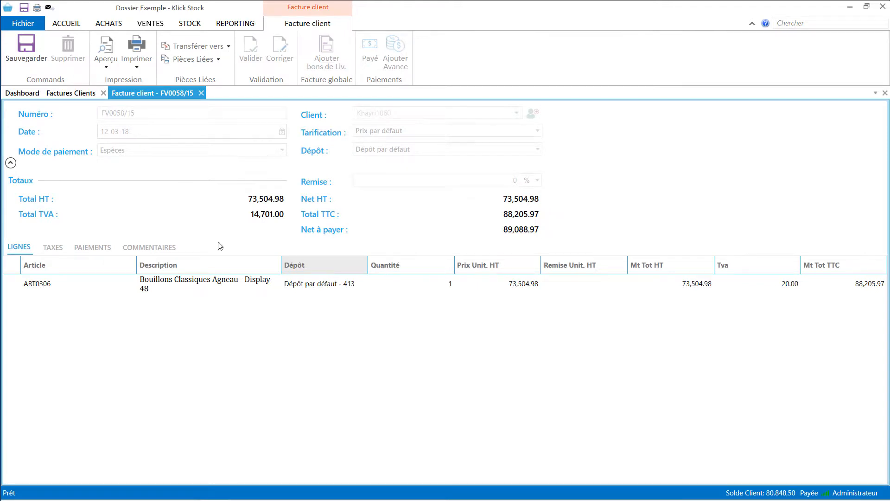
pyautogui.click(202, 94)
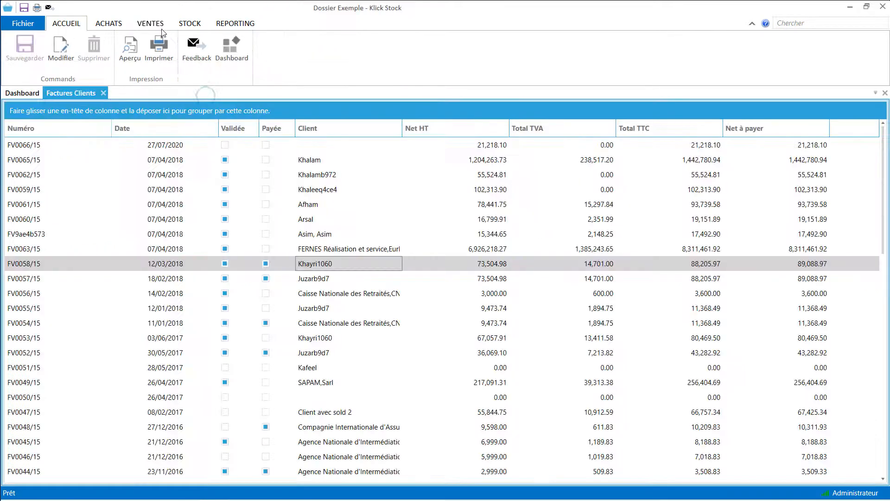
pyautogui.doubleClick(182, 406)
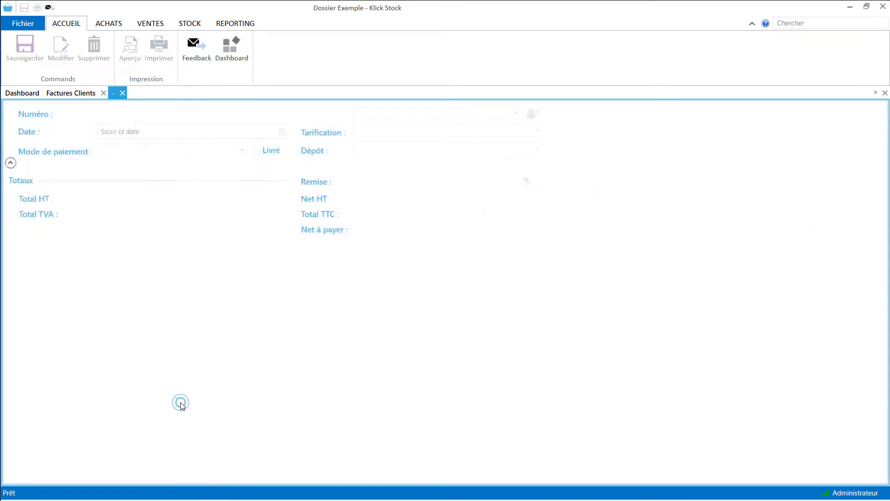
pyautogui.click(201, 93)
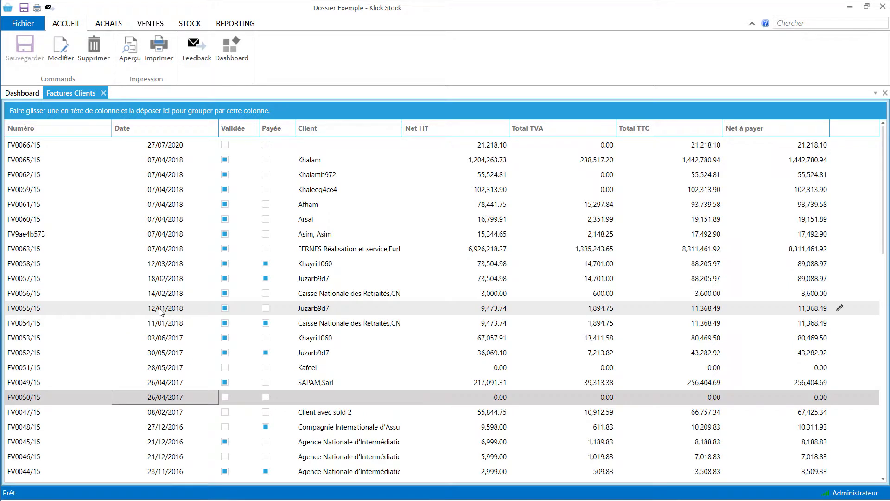
# Open the options of the folder-opening page and set the server mode to "Utiliser le serveur suivant".
pyautogui.click(24, 26)
pyautogui.click(51, 67)
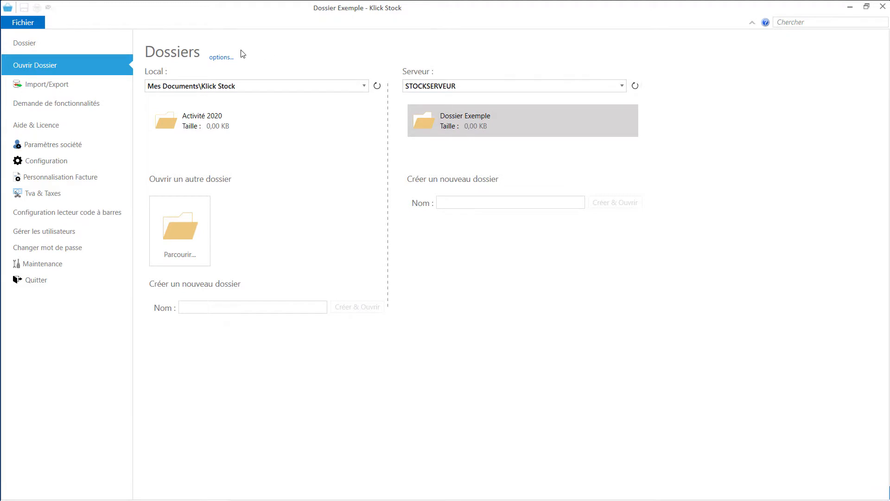
pyautogui.click(218, 57)
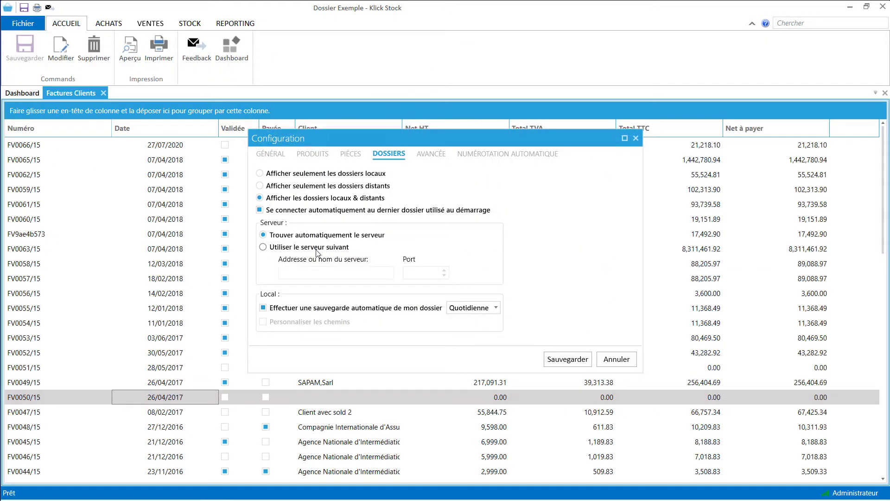
pyautogui.click(318, 250)
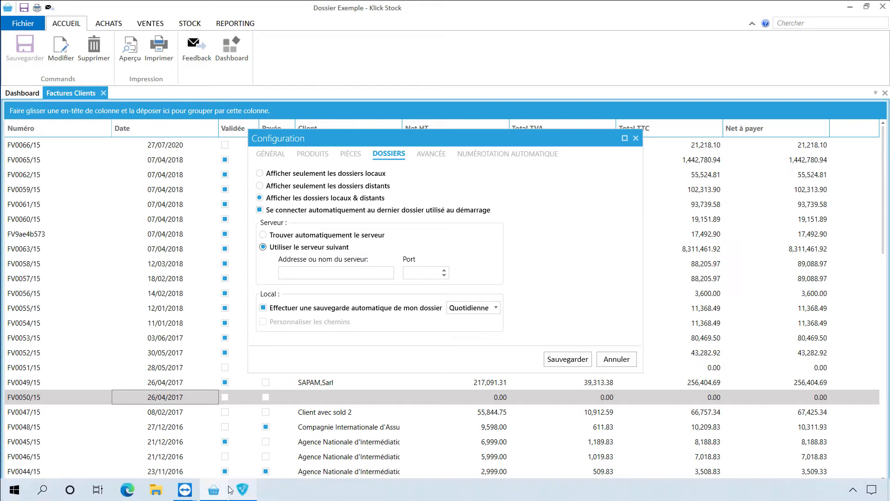
# Switch to Radmin VPN, view the network properties of STOCKSERVEUR and close them.
pyautogui.click(240, 491)
pyautogui.rightClick(777, 319)
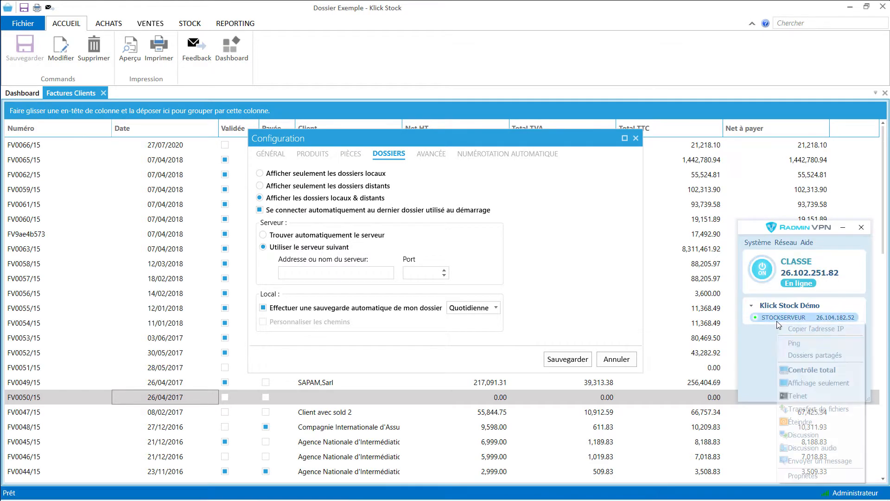
pyautogui.click(802, 475)
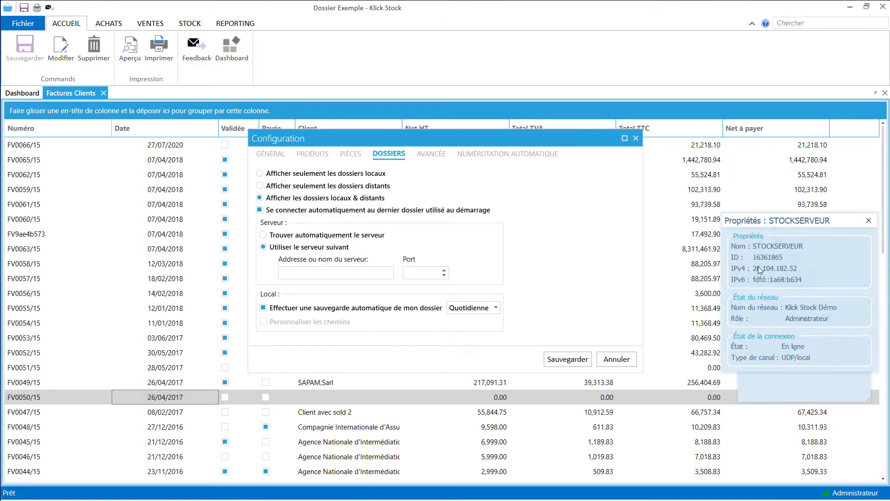
pyautogui.click(868, 220)
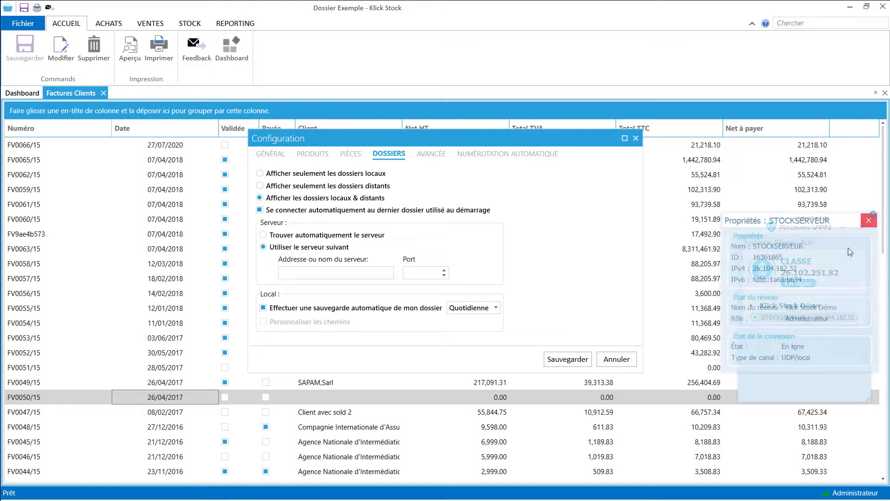
# Copy STOCKSERVEUR's IP address from Radmin VPN and enter 26.104.182.52 as the server address in Klick Stock's configuration.
pyautogui.rightClick(782, 321)
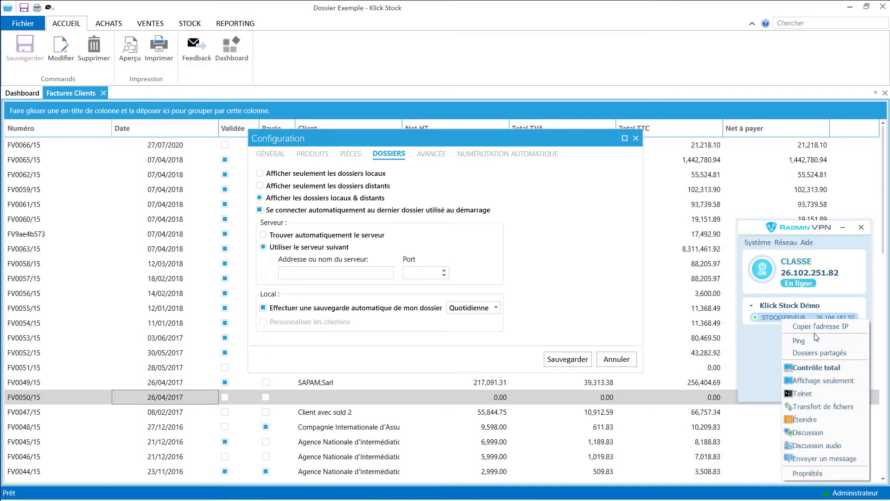
pyautogui.click(834, 327)
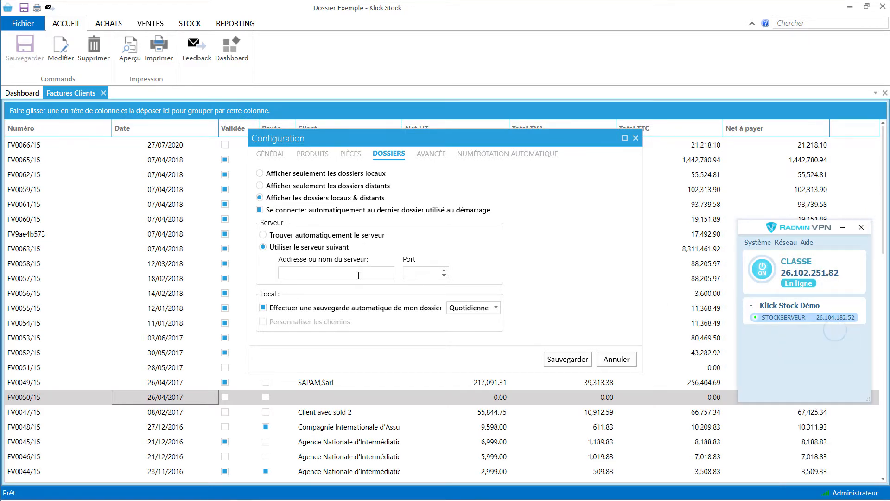
pyautogui.click(337, 272)
pyautogui.write('26.104.182.52')
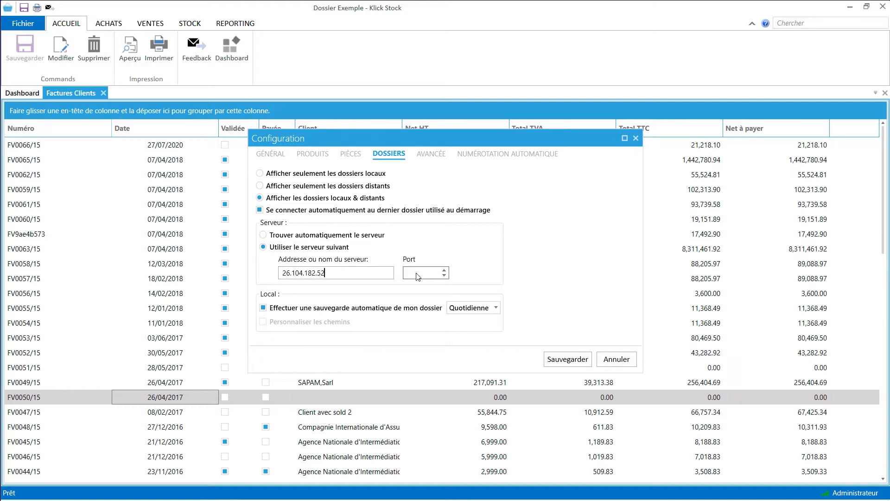
# Look up the port in the server addresses of the remote Stock Standard Server configuration through the TeamViewer session.
pyautogui.click(423, 273)
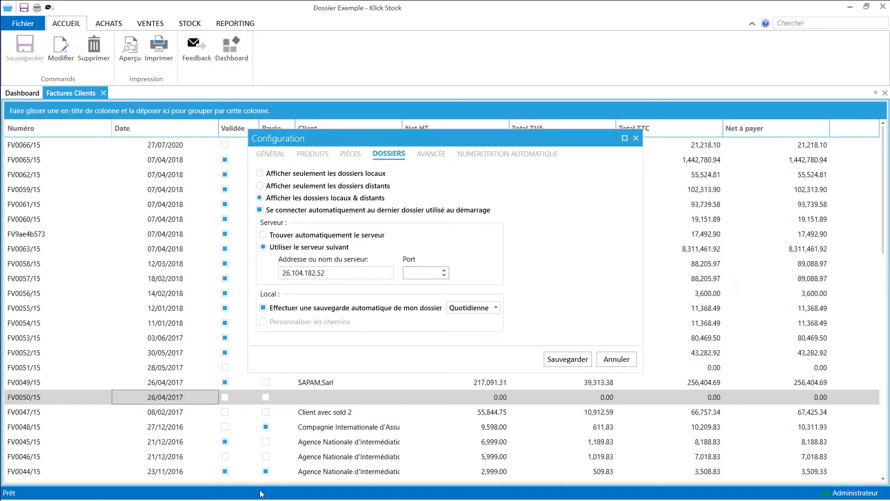
pyautogui.moveTo(260, 499)
pyautogui.moveTo(181, 495)
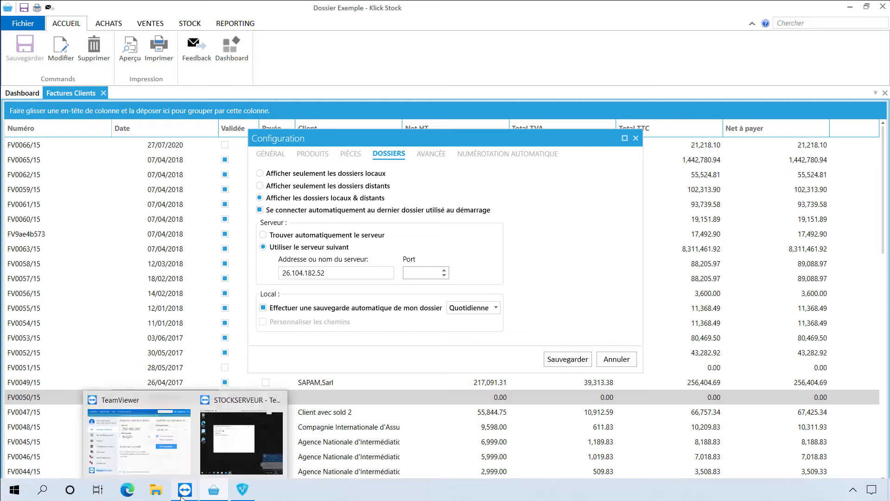
pyautogui.click(245, 478)
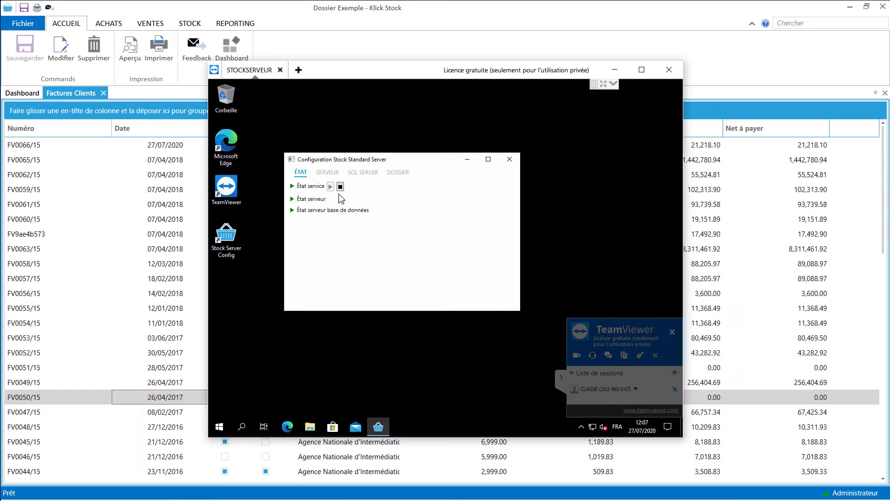
pyautogui.click(329, 172)
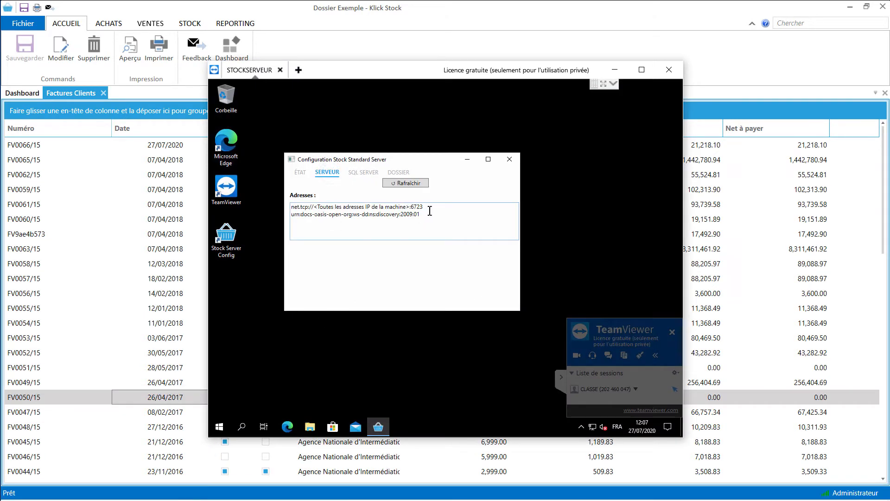
pyautogui.moveTo(422, 234); pyautogui.dragTo(407, 207)
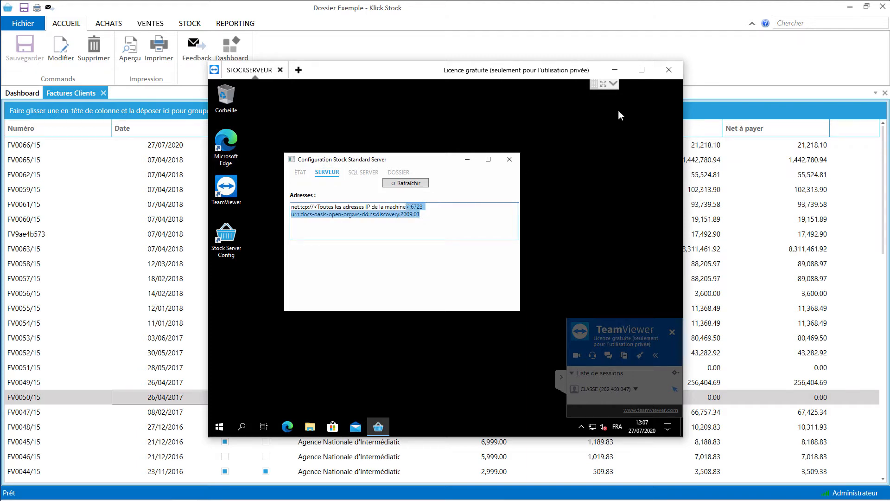
# Close the TeamViewer session with STOCKSERVEUR and return to Klick Stock's configuration dialog.
pyautogui.click(669, 69)
pyautogui.click(535, 290)
pyautogui.click(591, 64)
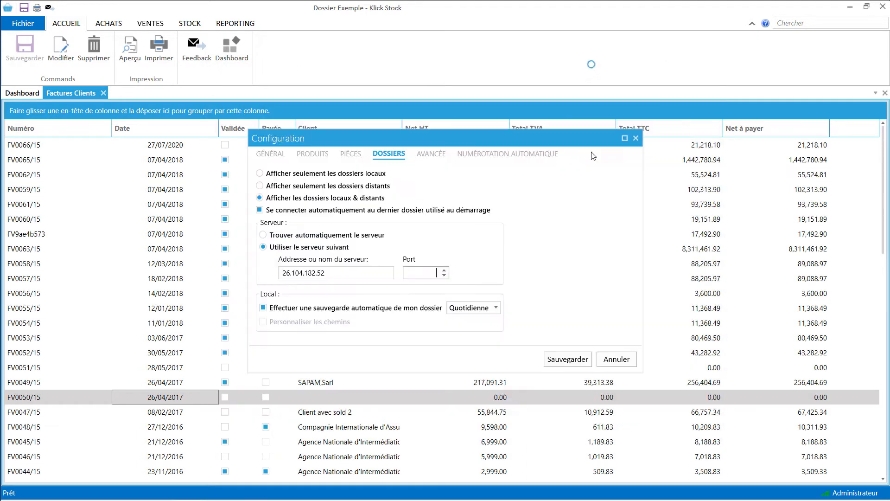
# Set the server port to 6723 and save the folder configuration.
pyautogui.click(428, 272)
pyautogui.write('6723')
pyautogui.click(568, 358)
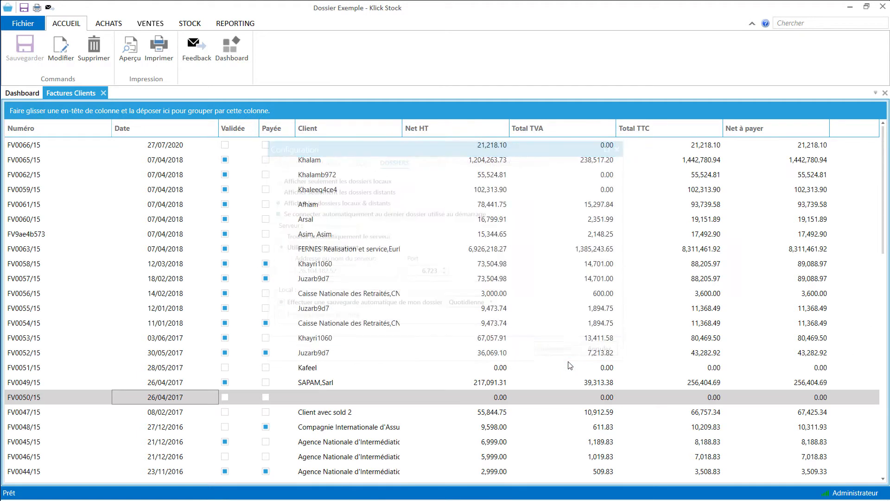
# Refresh the server list on the folder-opening page, select "Dossier Exemple" on STOCKSERVEUR, and return to the invoice list.
pyautogui.click(23, 24)
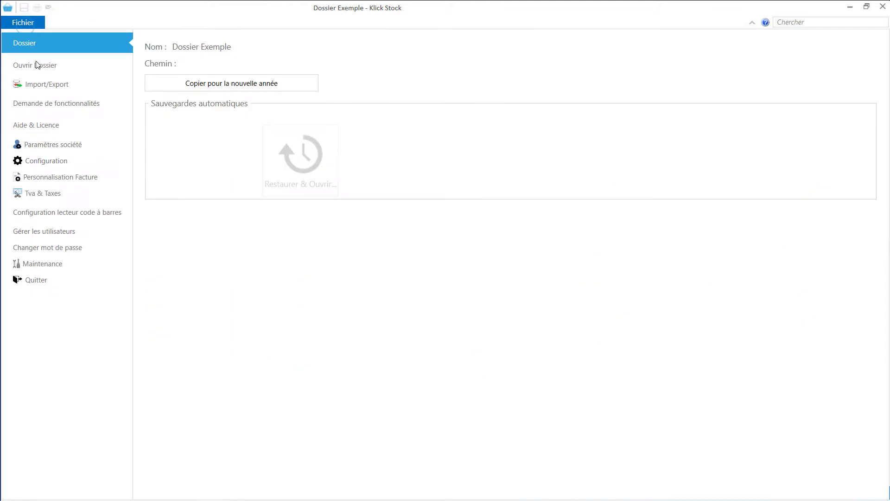
pyautogui.click(35, 61)
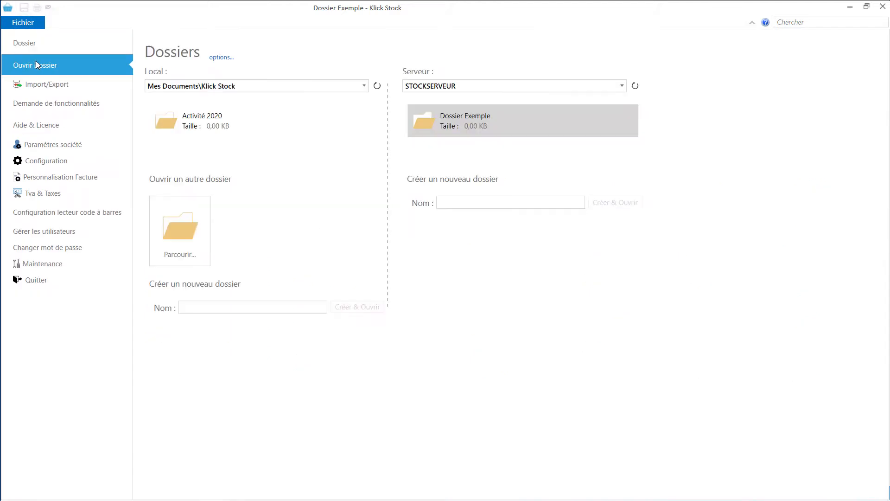
pyautogui.click(638, 83)
pyautogui.click(638, 82)
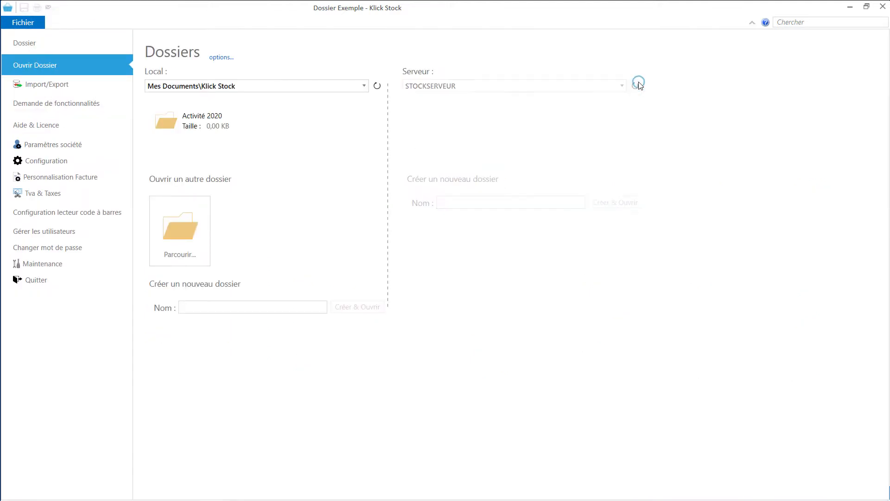
pyautogui.click(638, 82)
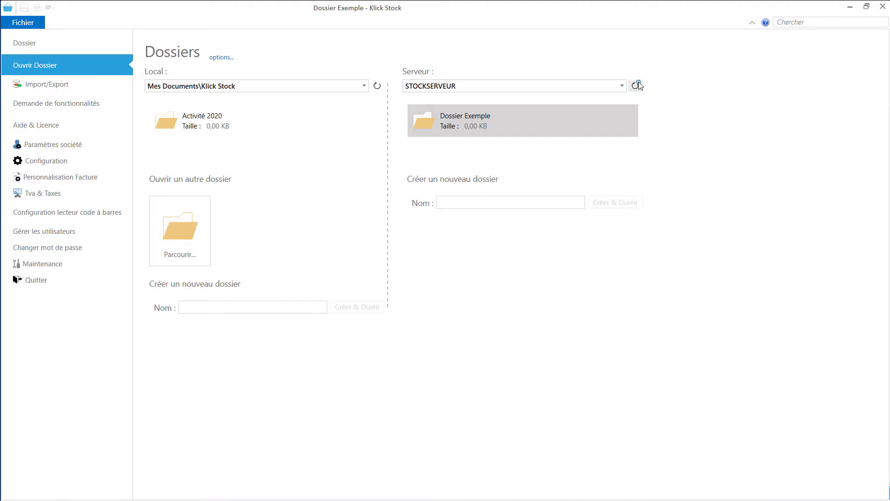
pyautogui.click(638, 84)
pyautogui.click(519, 118)
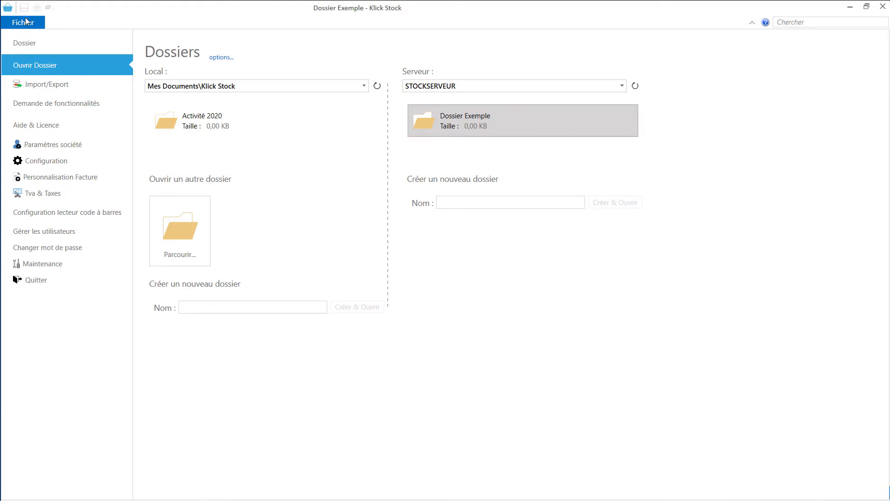
pyautogui.click(25, 21)
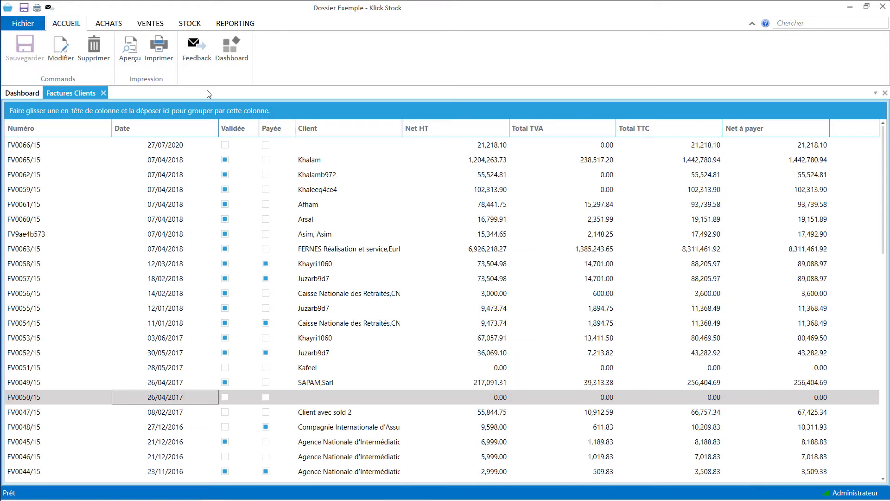